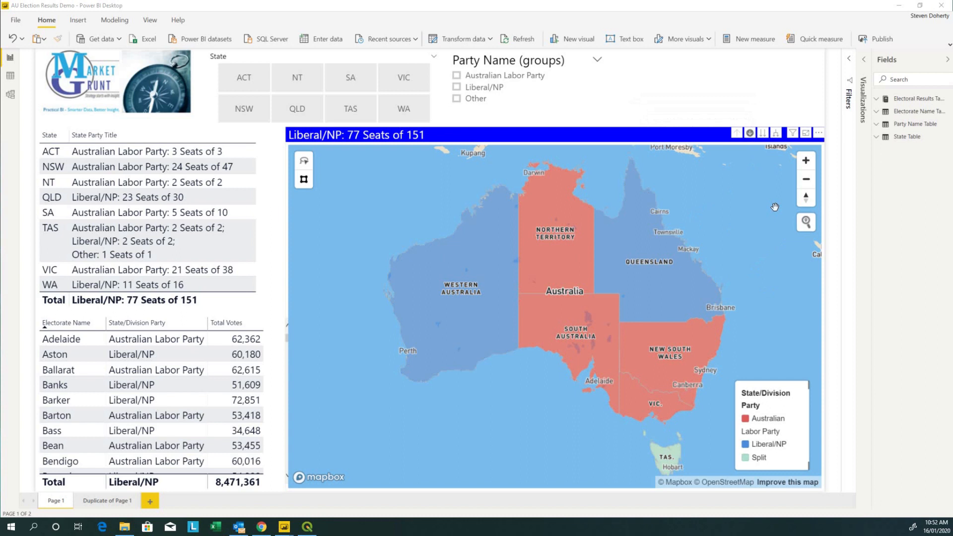
- Drill into New South Wales electorates on the map, then return to the state-level view
{"action": "left_click", "coordinate": [653, 348]}
{"action": "double_click", "coordinate": [653, 343]}
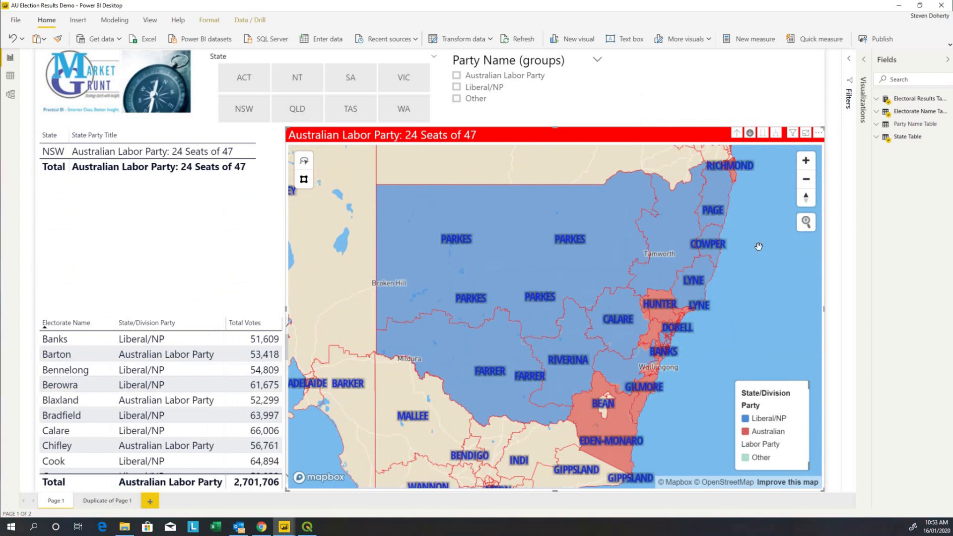
{"action": "left_click", "coordinate": [738, 135]}
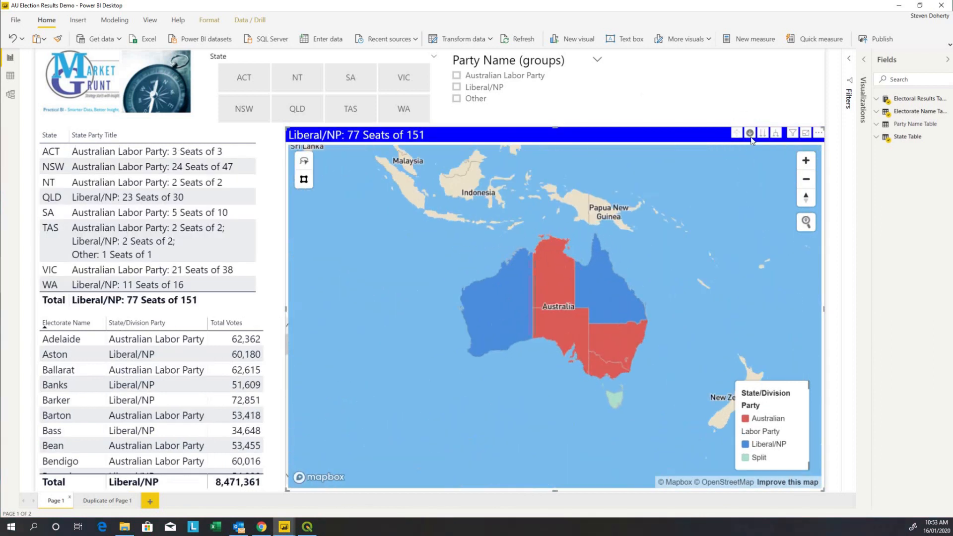
- Expand electorates across all states at once, then drill back up to the states
{"action": "left_click", "coordinate": [776, 135]}
{"action": "scroll", "coordinate": [752, 254], "scroll_direction": "up", "scroll_amount": 6}
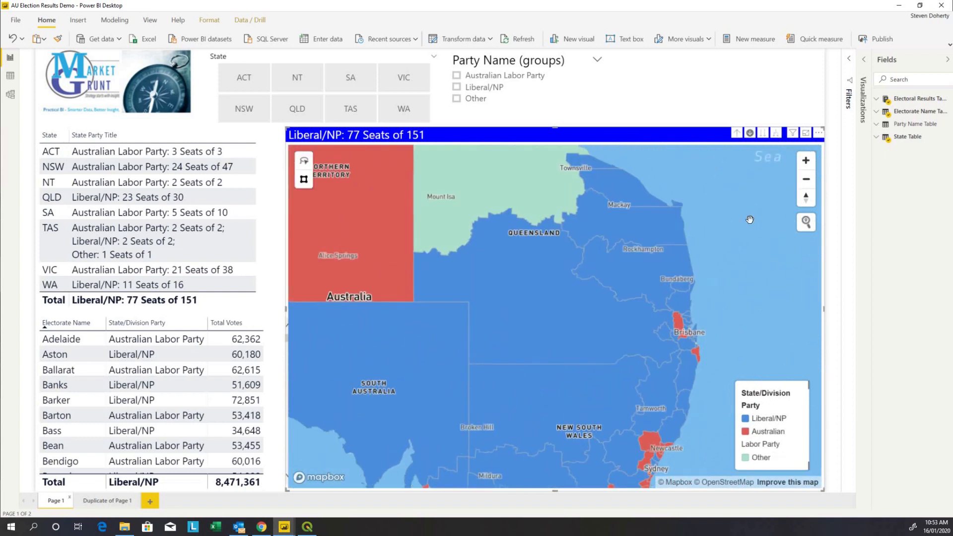
{"action": "left_click", "coordinate": [738, 135]}
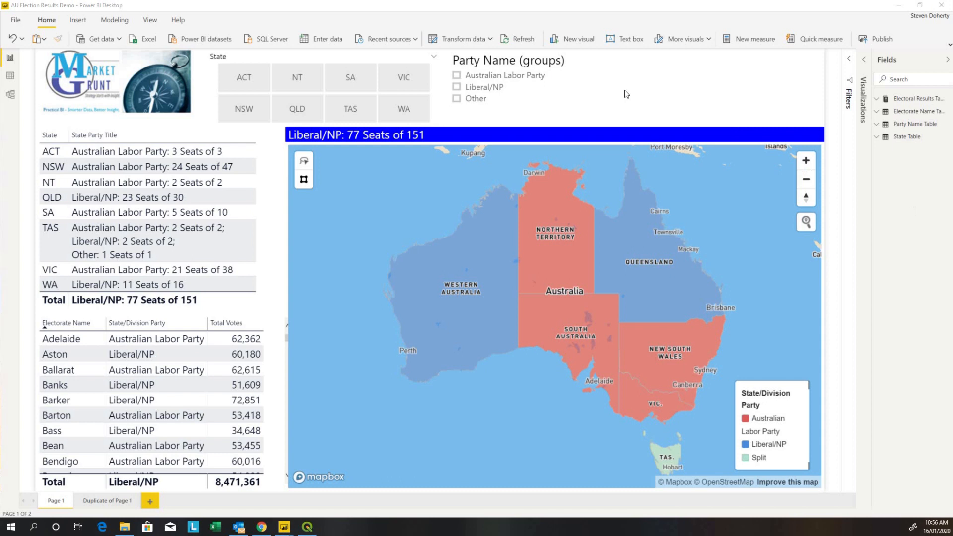
- Review the table relationships in Model view, then show the Electoral Results rows in Data view
{"action": "left_click", "coordinate": [10, 95]}
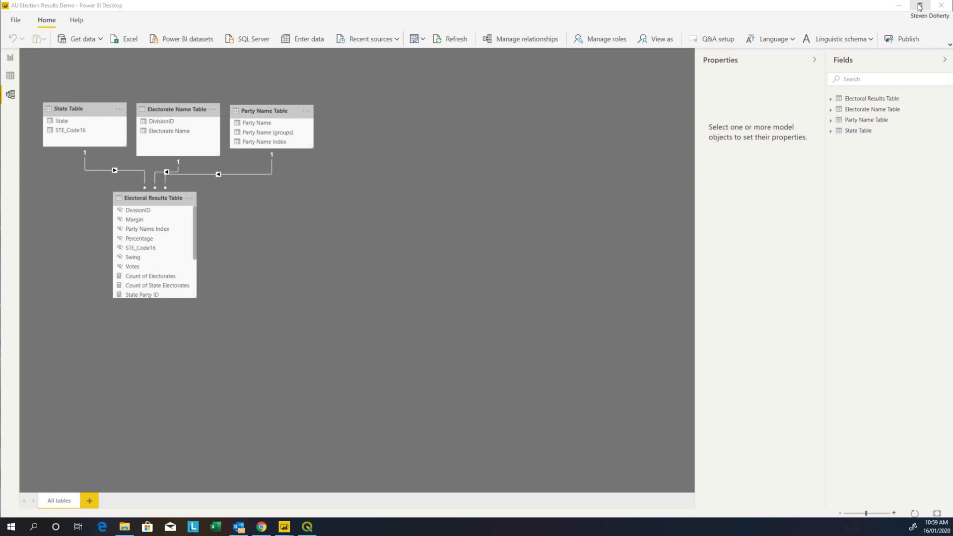
{"action": "left_click", "coordinate": [11, 75]}
- Bring QGIS alongside Power BI and open its Layer menu to add a layer
{"action": "left_click", "coordinate": [922, 5]}
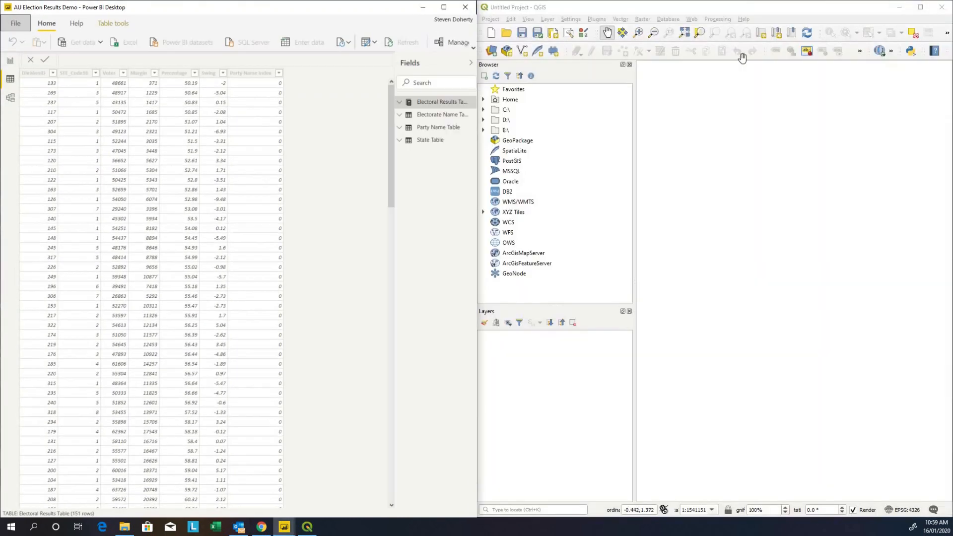
{"action": "left_click", "coordinate": [659, 8]}
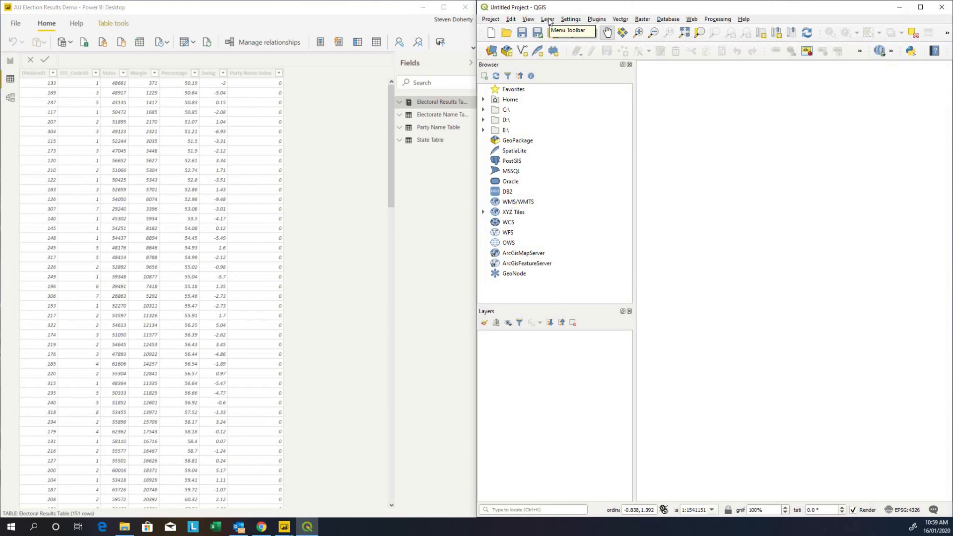
{"action": "left_click", "coordinate": [548, 19]}
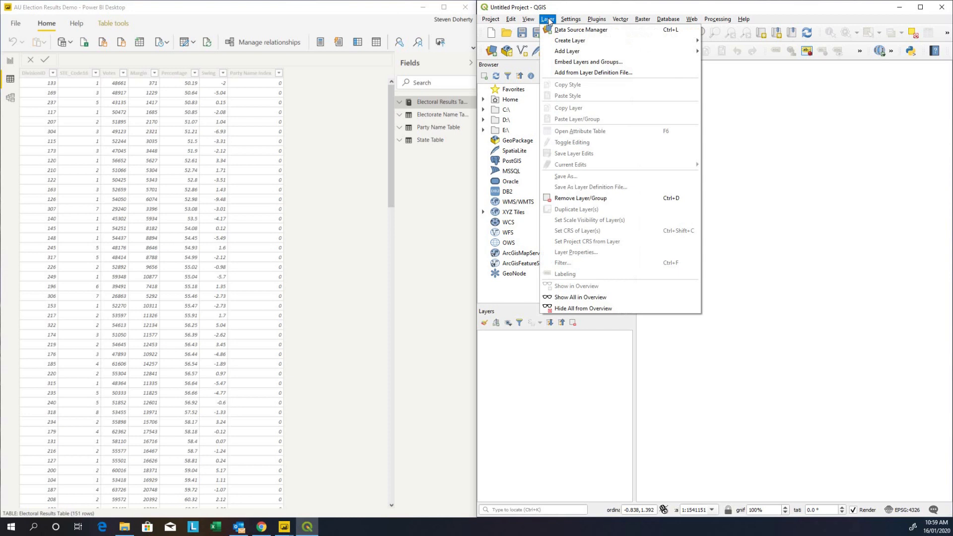
{"action": "mouse_move", "coordinate": [568, 52]}
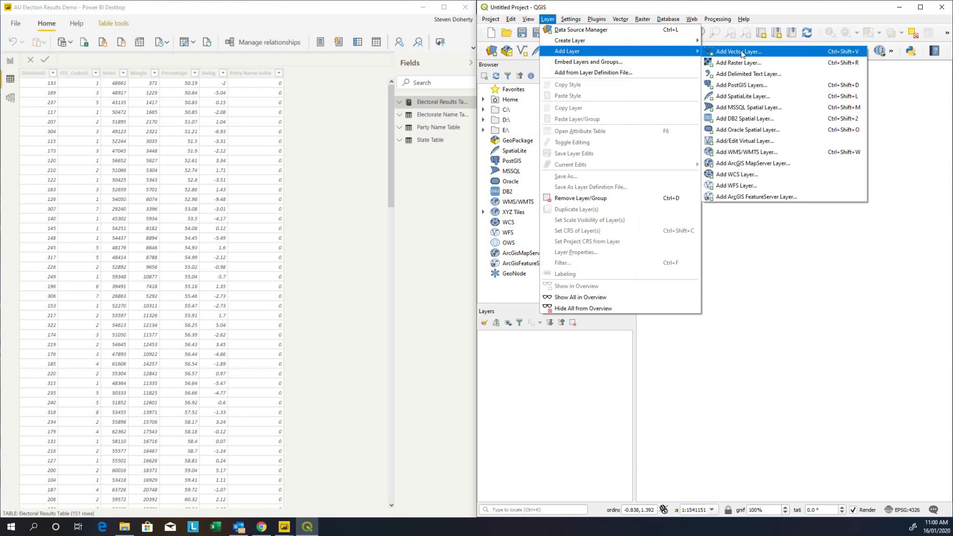
- Add Au State Boundaries.zip as a vector layer through the Data Source Manager
{"action": "left_click", "coordinate": [742, 52]}
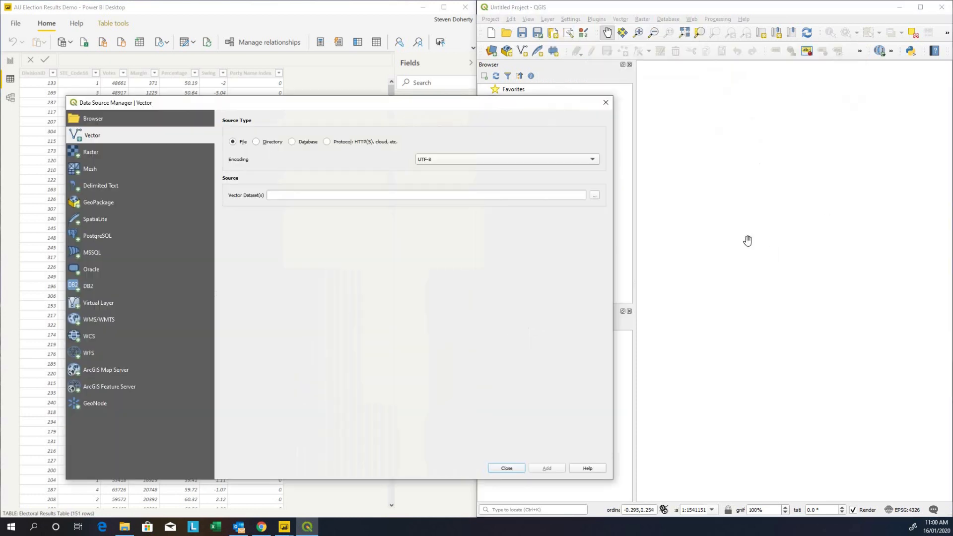
{"action": "left_click", "coordinate": [595, 195]}
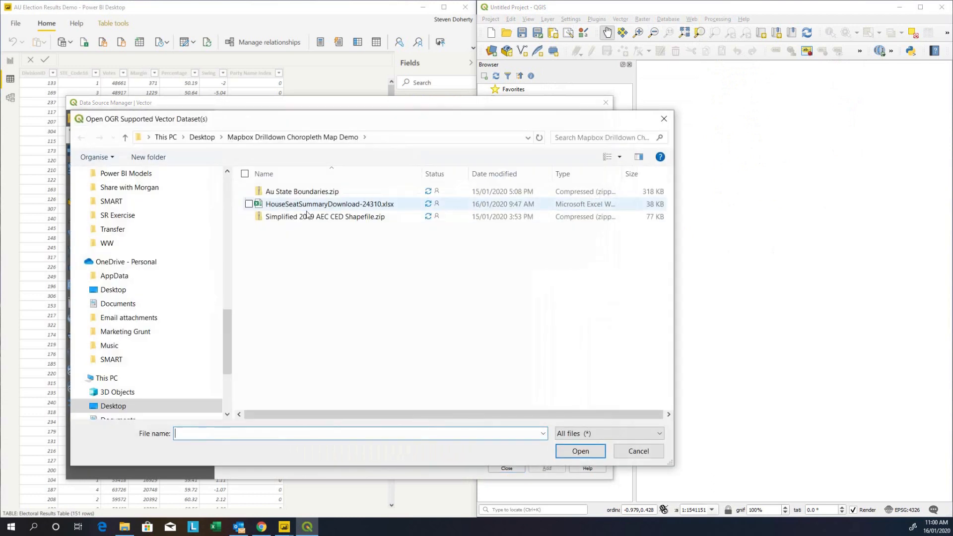
{"action": "left_click", "coordinate": [301, 192]}
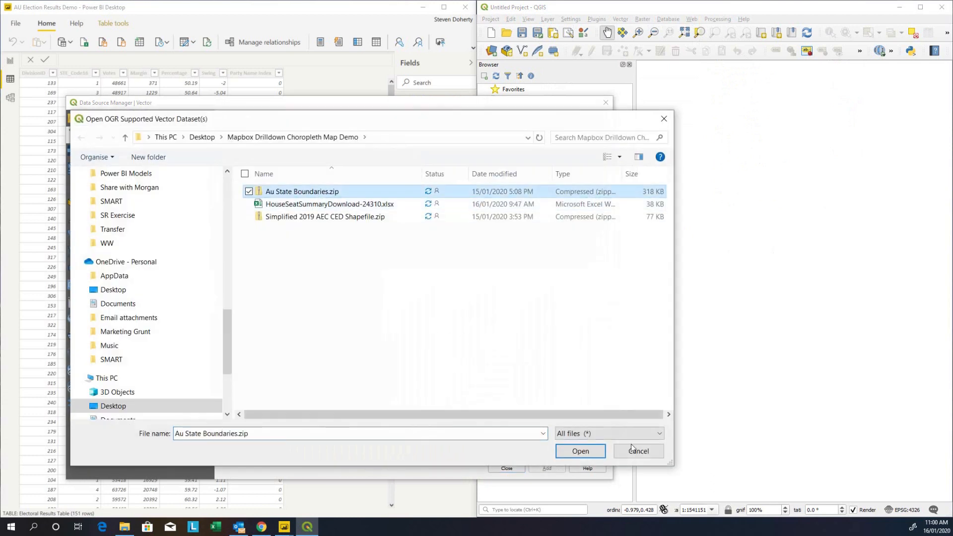
{"action": "left_click", "coordinate": [580, 452]}
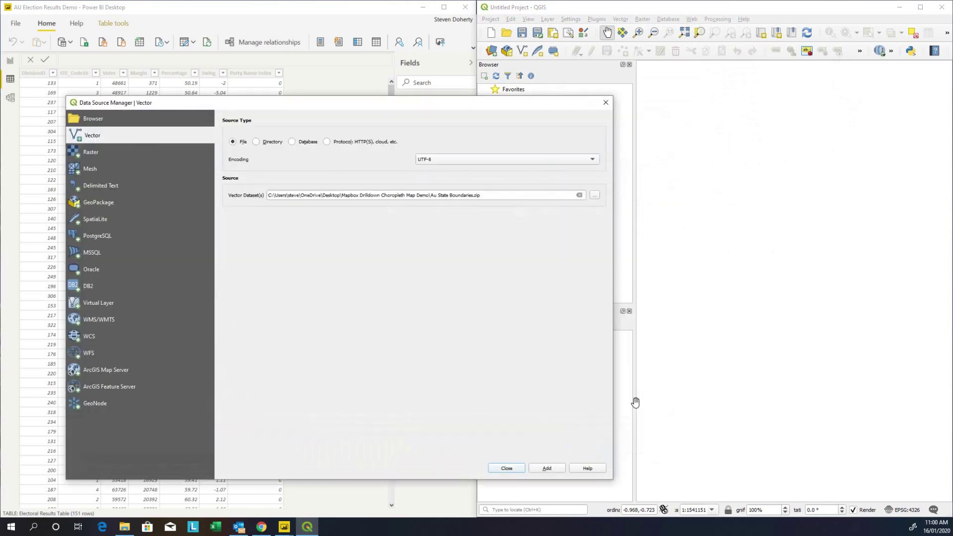
{"action": "left_click", "coordinate": [546, 469]}
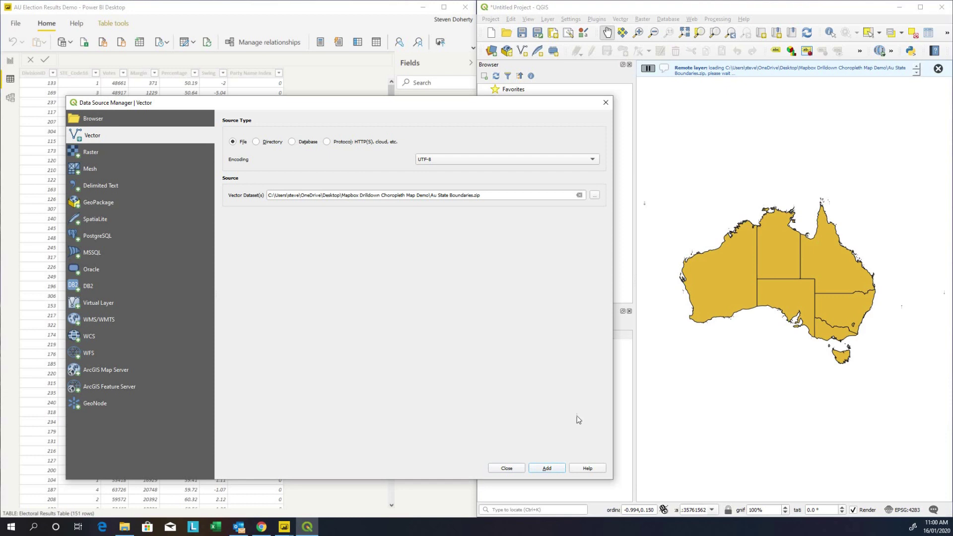
- Add Simplified 2019 AEC CED Shapefile.zip as a second vector layer and close the manager
{"action": "left_click", "coordinate": [596, 197]}
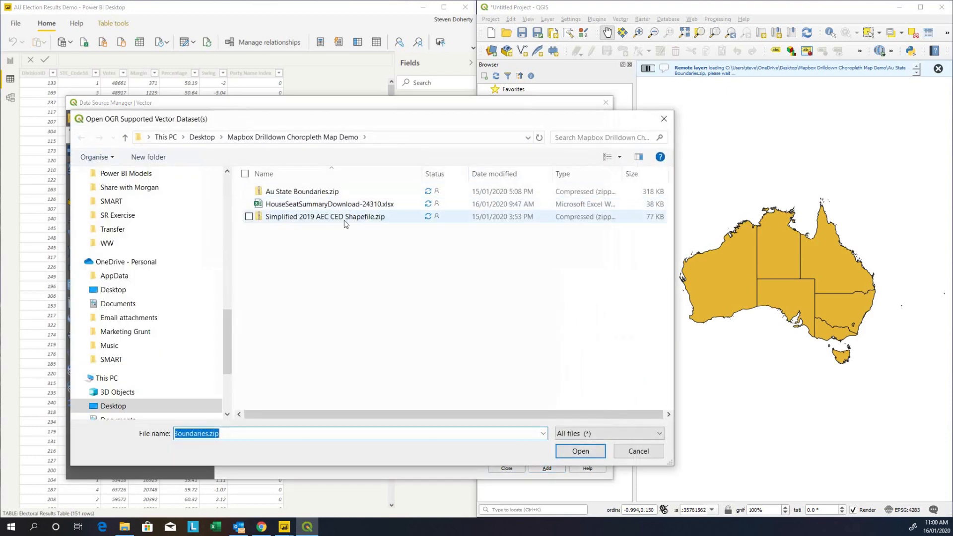
{"action": "left_click", "coordinate": [343, 218]}
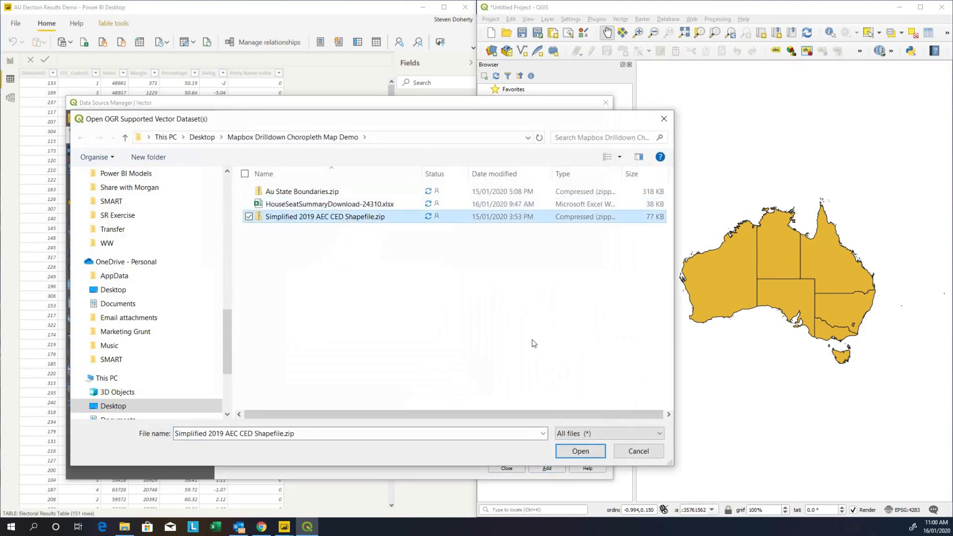
{"action": "left_click", "coordinate": [581, 451]}
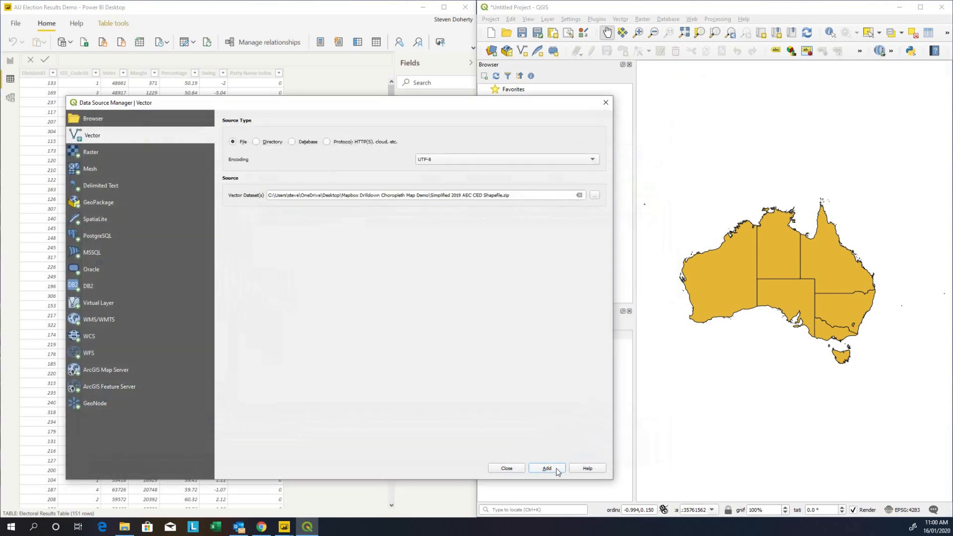
{"action": "left_click", "coordinate": [546, 469]}
{"action": "left_click", "coordinate": [507, 468]}
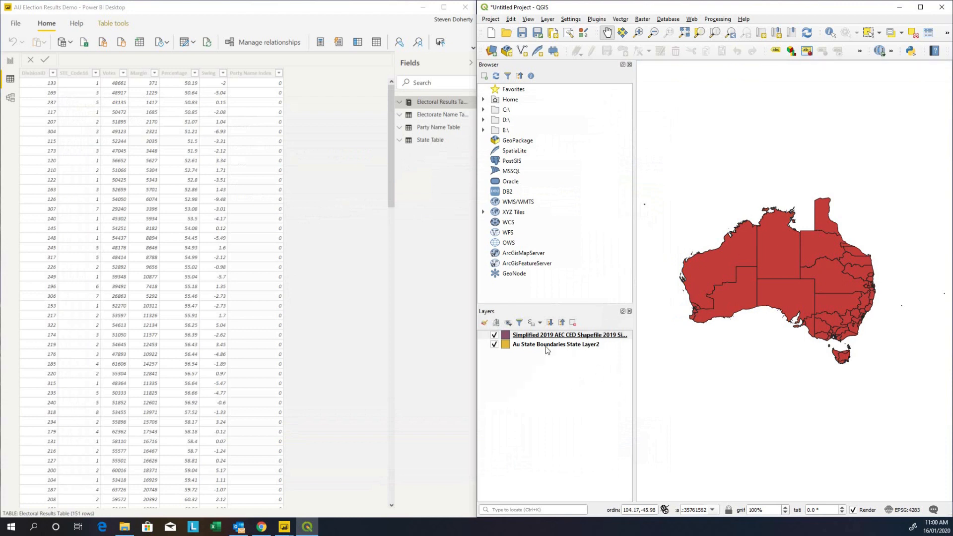
- Show the Au State Boundaries layer's attribute table and move it to the right of the screen
{"action": "left_click", "coordinate": [547, 346]}
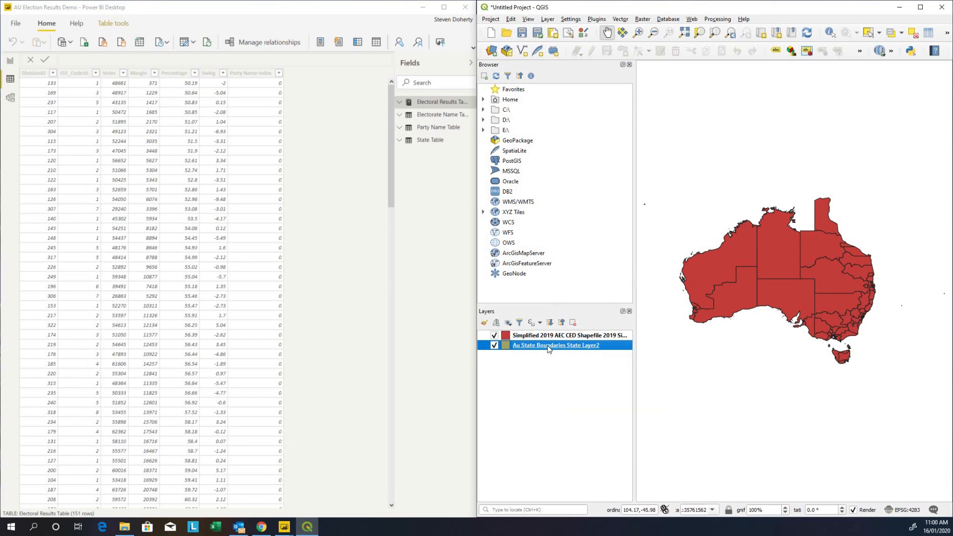
{"action": "right_click", "coordinate": [550, 347]}
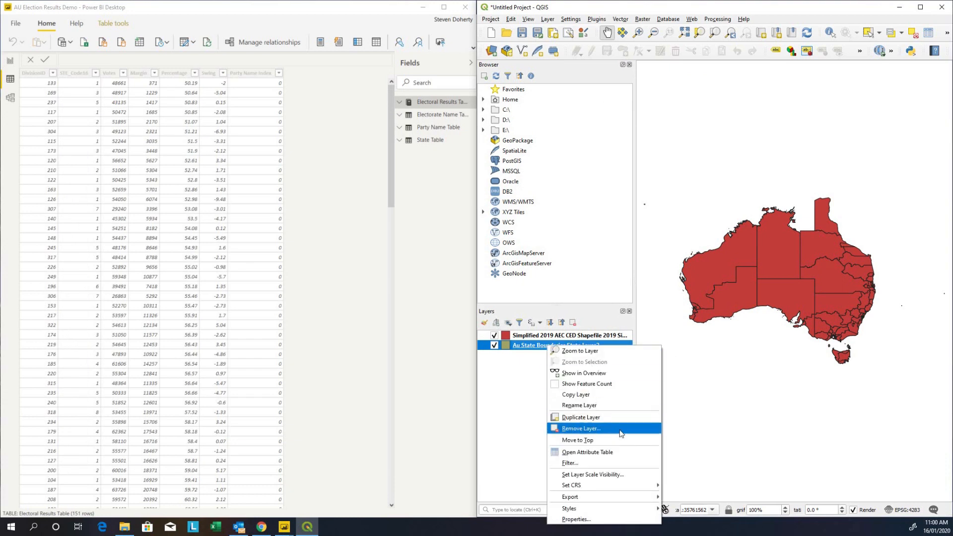
{"action": "left_click", "coordinate": [610, 453]}
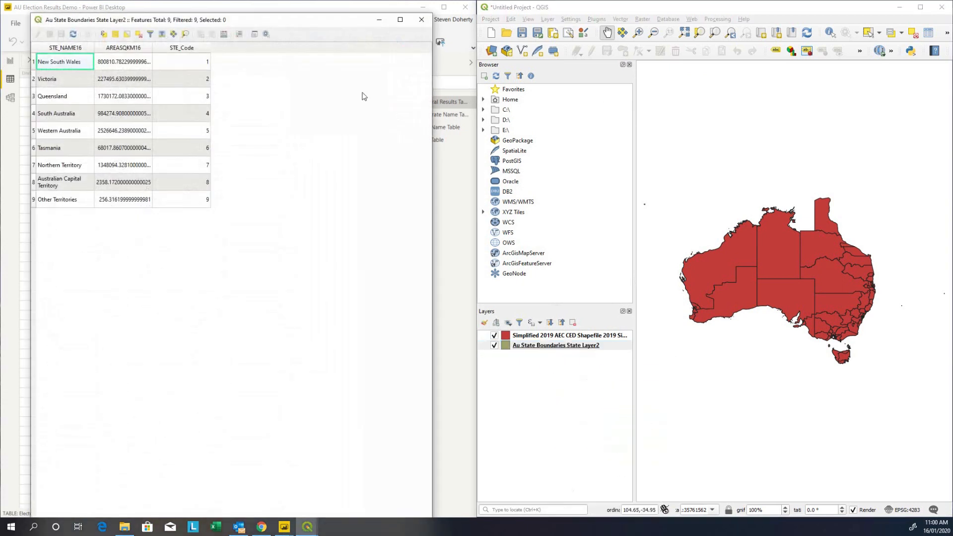
{"action": "left_click_drag", "start_coordinate": [244, 21], "coordinate": [721, 30]}
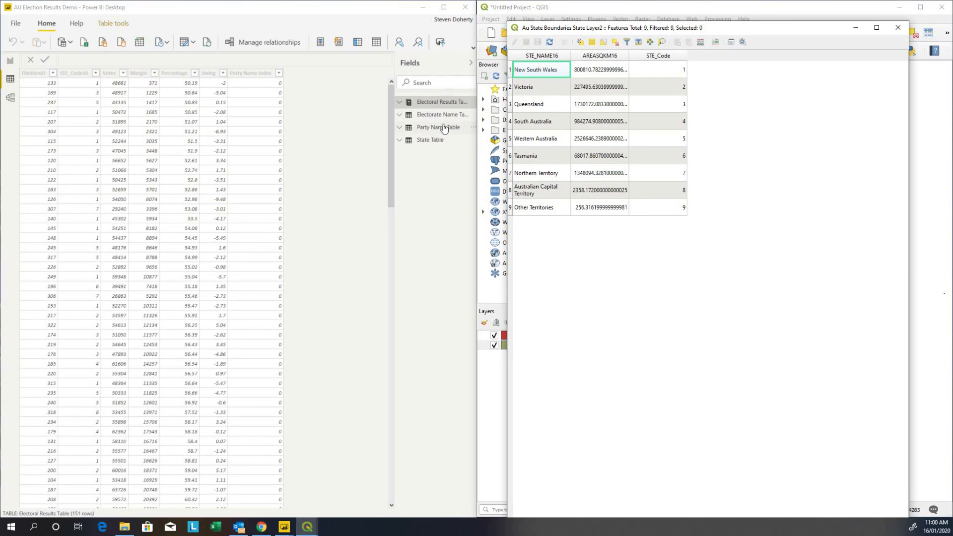
- Show the State Table data and sort its STE_Code16 column ascending
{"action": "left_click", "coordinate": [427, 141]}
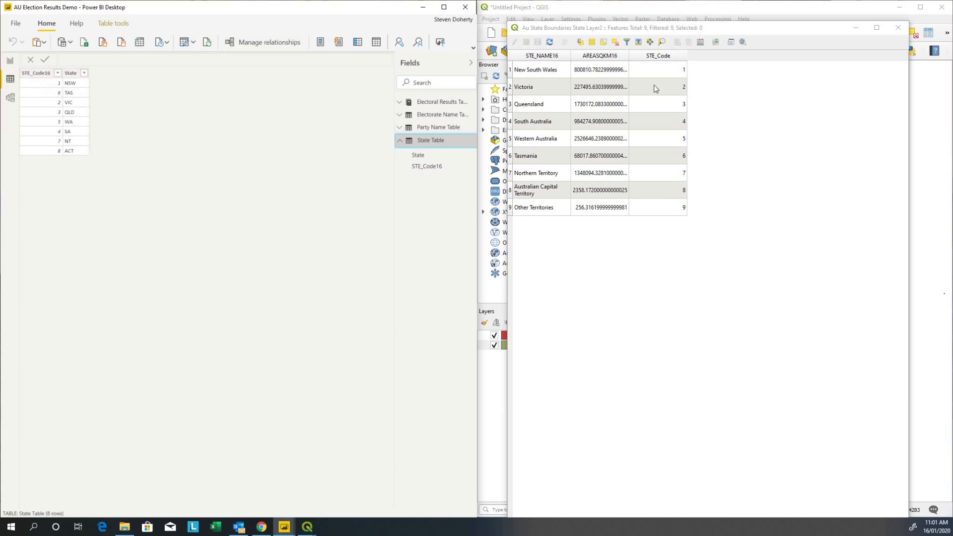
{"action": "left_click", "coordinate": [41, 73]}
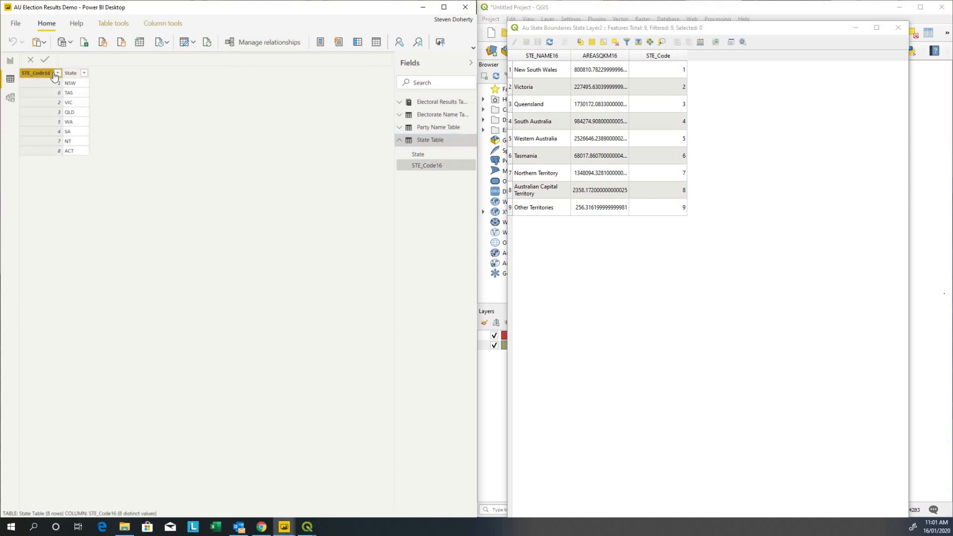
{"action": "left_click", "coordinate": [58, 73]}
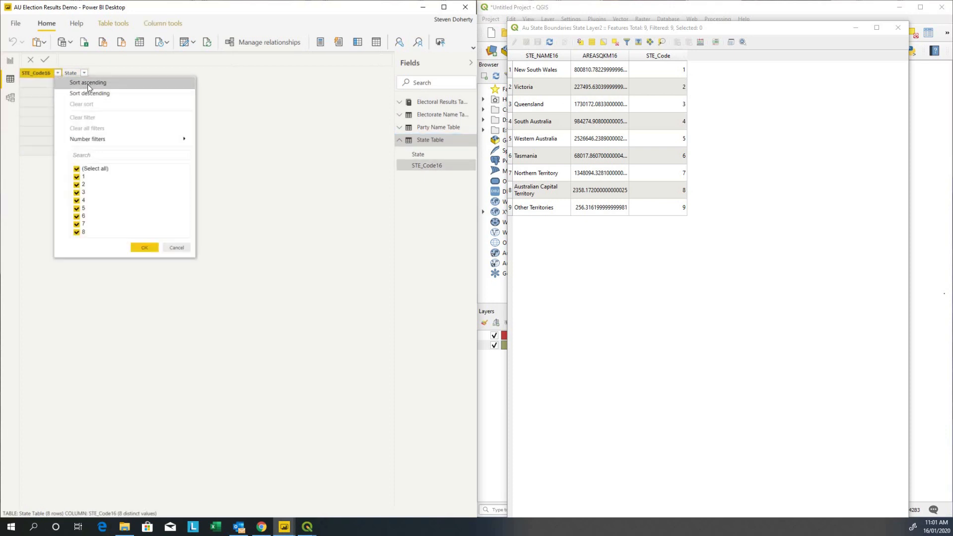
{"action": "left_click", "coordinate": [87, 83]}
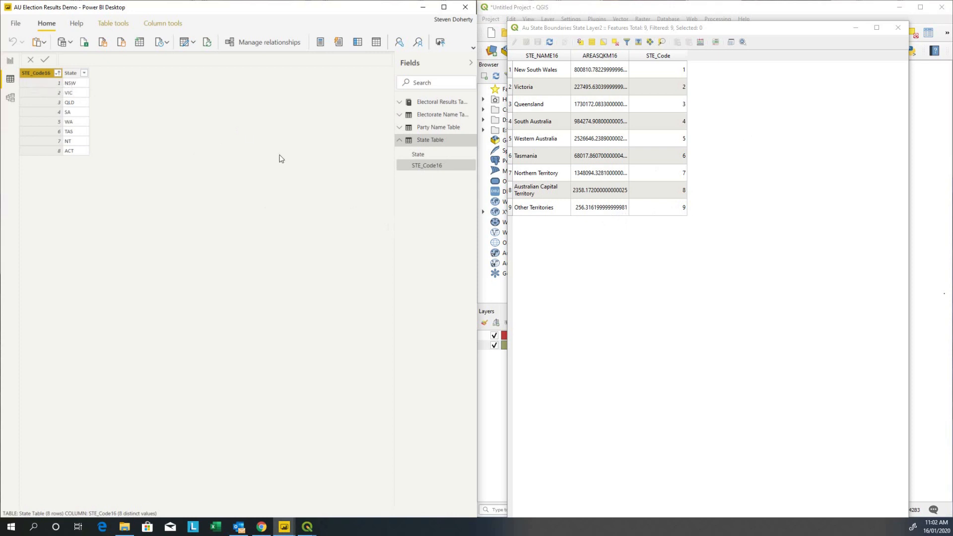
{"action": "left_click", "coordinate": [439, 116]}
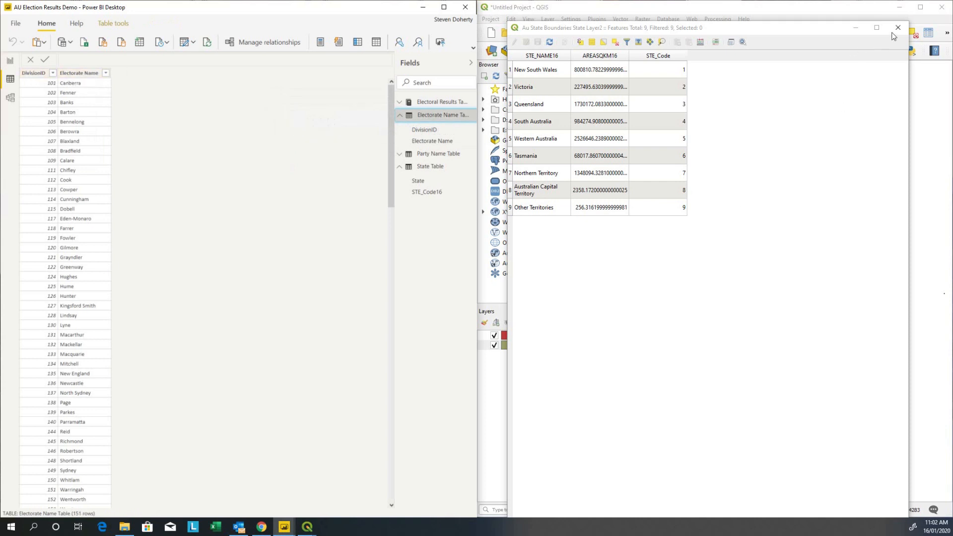
{"action": "left_click", "coordinate": [898, 29]}
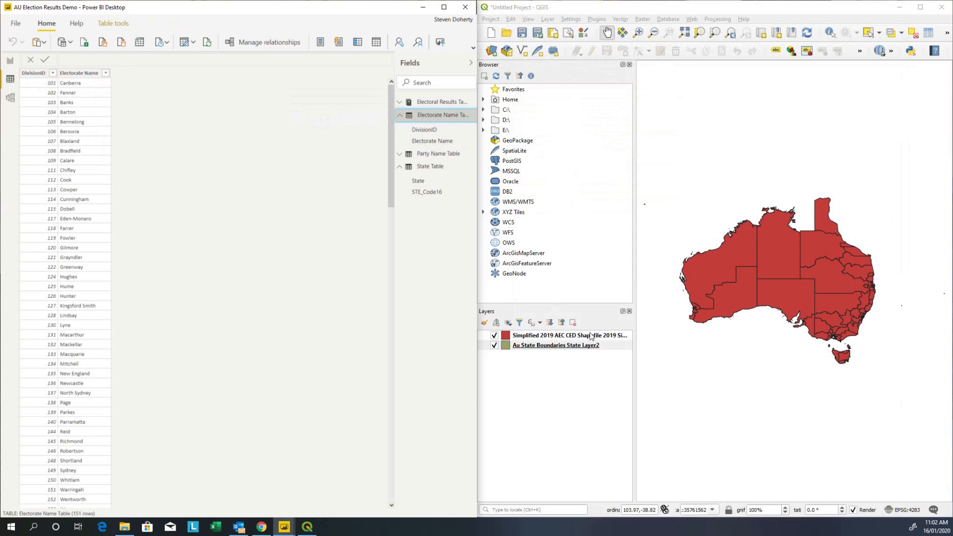
{"action": "left_click", "coordinate": [592, 336]}
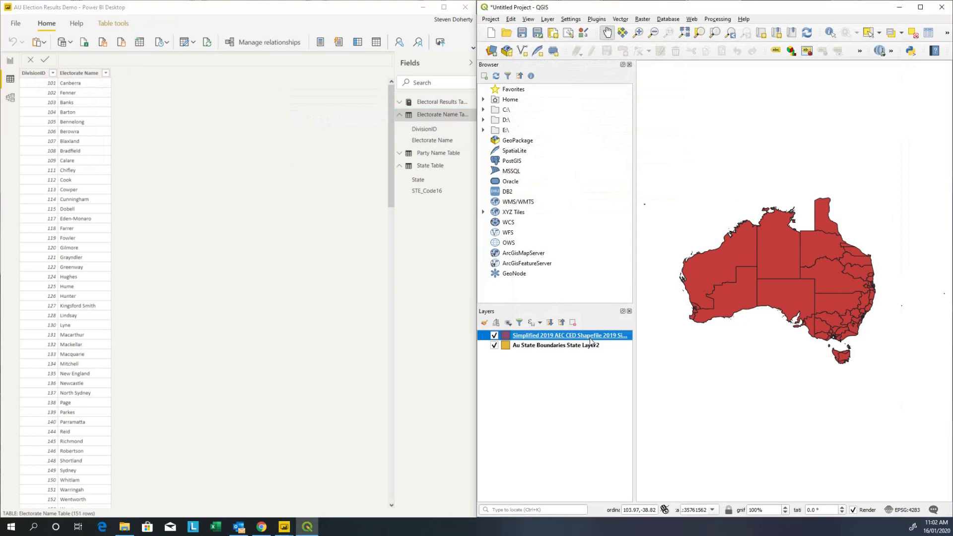
{"action": "right_click", "coordinate": [592, 339]}
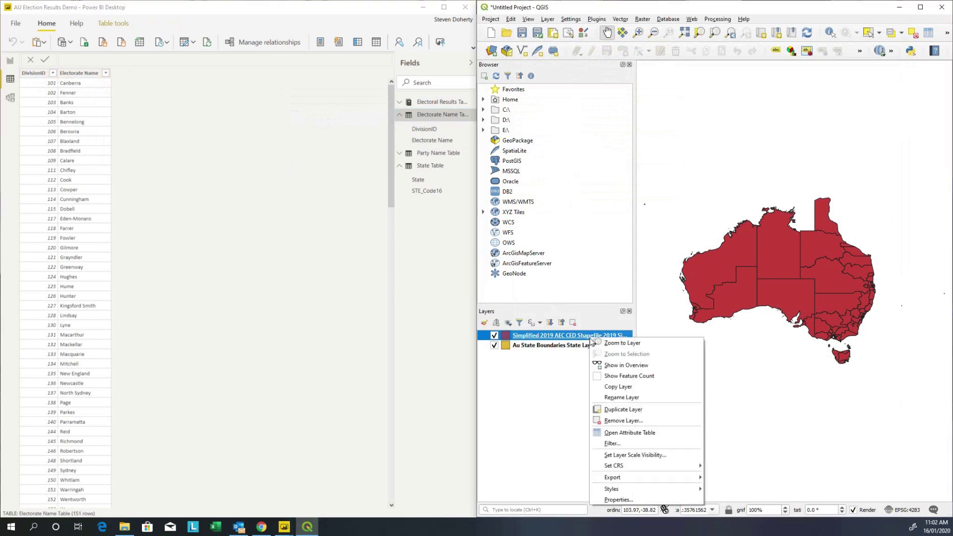
{"action": "left_click", "coordinate": [630, 433]}
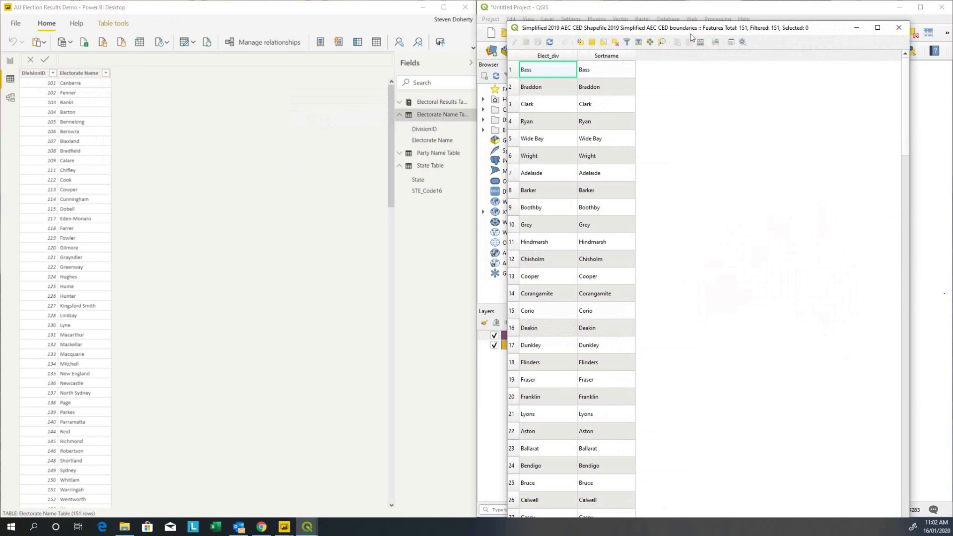
{"action": "left_click_drag", "start_coordinate": [691, 30], "coordinate": [691, 19]}
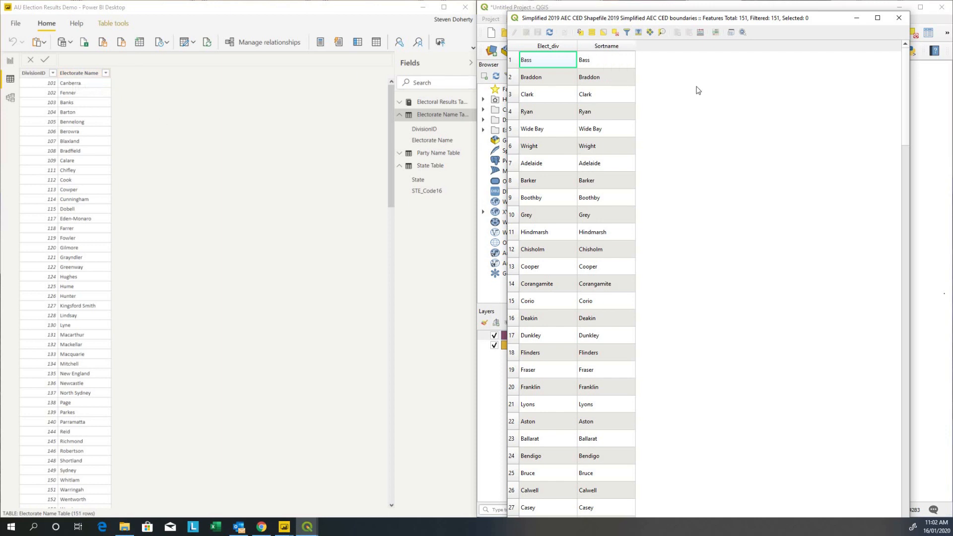
{"action": "scroll", "coordinate": [655, 324], "scroll_direction": "down", "scroll_amount": 2}
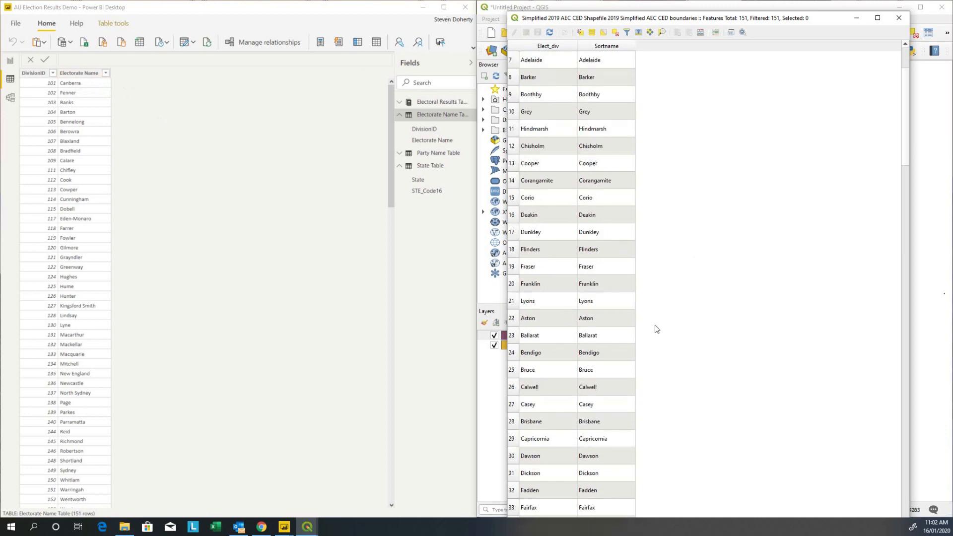
{"action": "scroll", "coordinate": [660, 327], "scroll_direction": "down", "scroll_amount": 2}
{"action": "scroll", "coordinate": [659, 328], "scroll_direction": "down", "scroll_amount": 1}
{"action": "scroll", "coordinate": [659, 328], "scroll_direction": "down", "scroll_amount": 2}
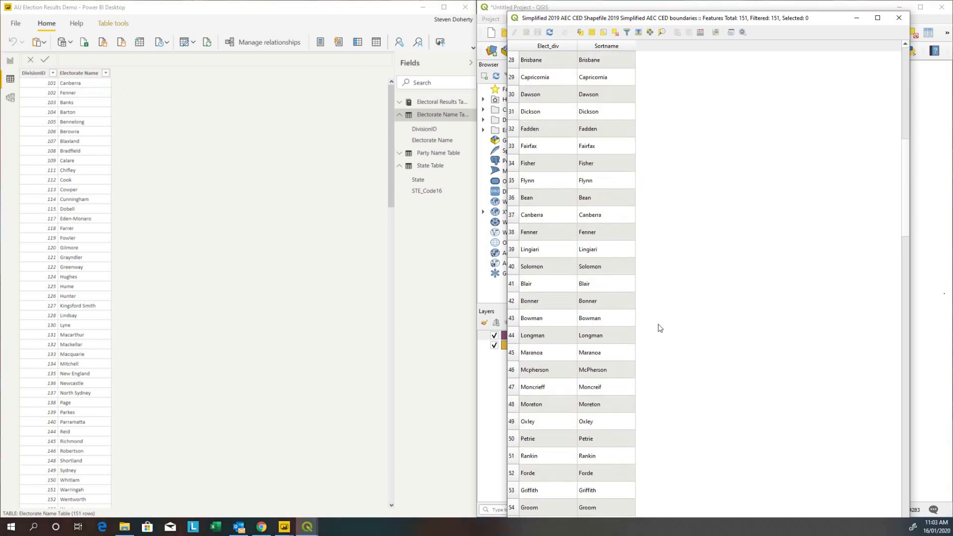
{"action": "scroll", "coordinate": [659, 328], "scroll_direction": "down", "scroll_amount": 3}
{"action": "scroll", "coordinate": [660, 328], "scroll_direction": "down", "scroll_amount": 2}
{"action": "scroll", "coordinate": [658, 329], "scroll_direction": "up", "scroll_amount": 3}
{"action": "scroll", "coordinate": [657, 328], "scroll_direction": "up", "scroll_amount": 3}
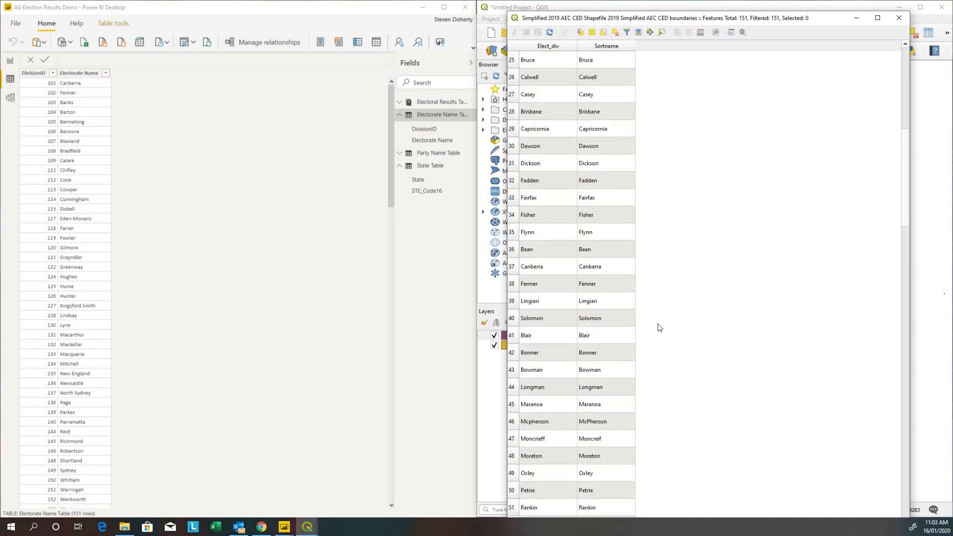
{"action": "scroll", "coordinate": [658, 329], "scroll_direction": "up", "scroll_amount": 3}
{"action": "left_click", "coordinate": [606, 45]}
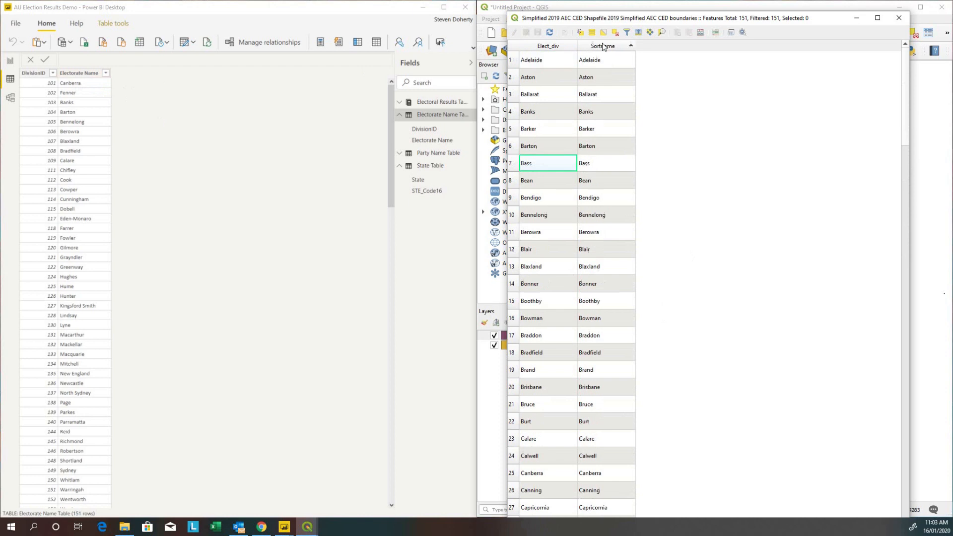
{"action": "scroll", "coordinate": [685, 253], "scroll_direction": "down", "scroll_amount": 5}
{"action": "scroll", "coordinate": [651, 374], "scroll_direction": "down", "scroll_amount": 3}
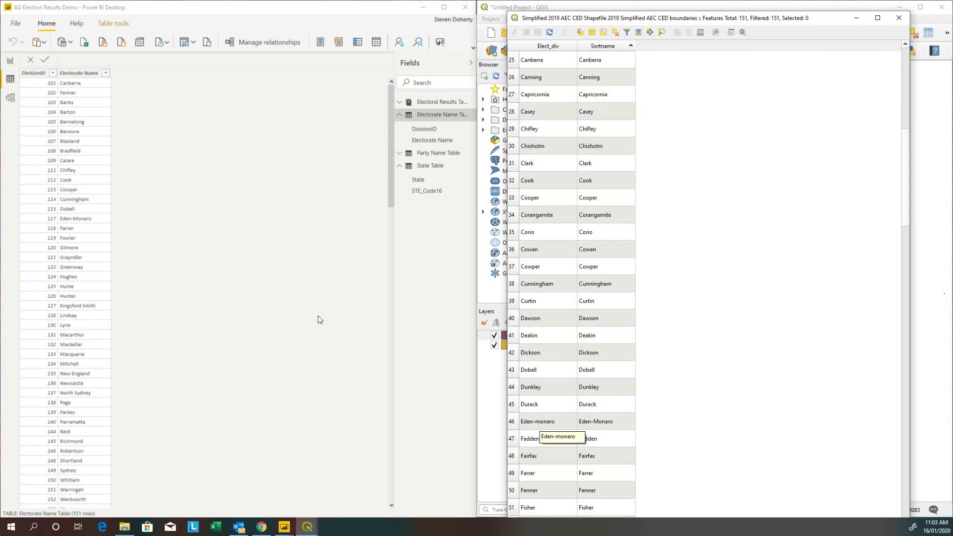
{"action": "scroll", "coordinate": [82, 407], "scroll_direction": "down", "scroll_amount": 2}
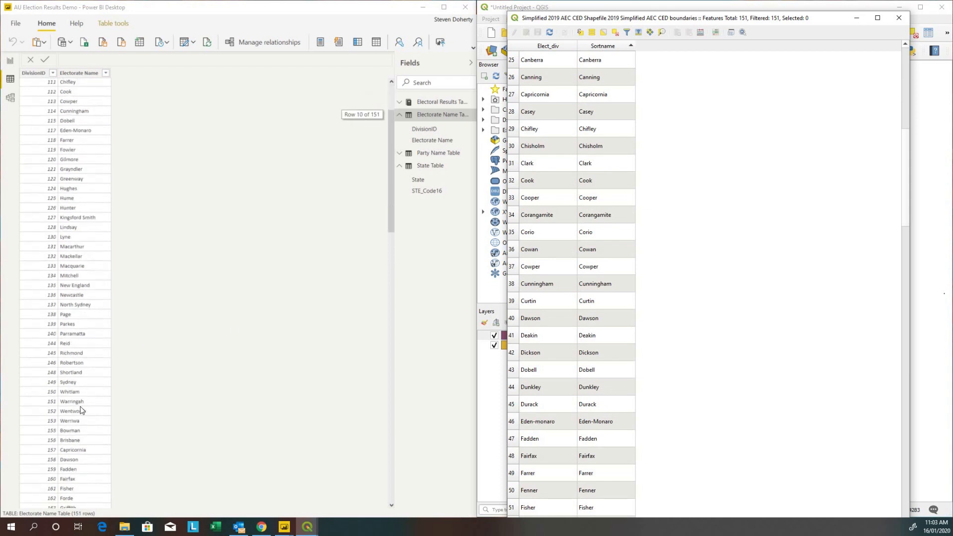
{"action": "scroll", "coordinate": [82, 407], "scroll_direction": "down", "scroll_amount": 2}
{"action": "scroll", "coordinate": [82, 407], "scroll_direction": "up", "scroll_amount": 2}
{"action": "scroll", "coordinate": [82, 408], "scroll_direction": "up", "scroll_amount": 2}
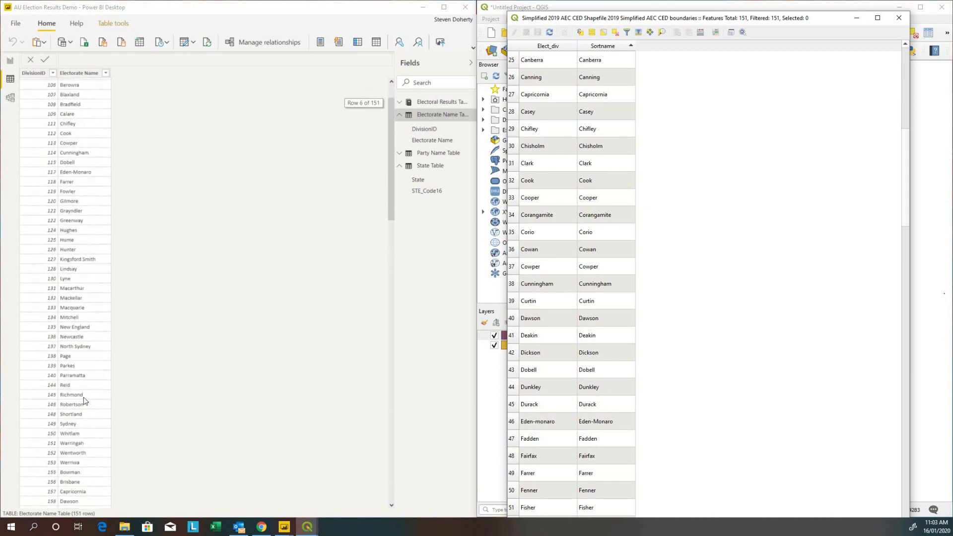
{"action": "scroll", "coordinate": [97, 388], "scroll_direction": "up", "scroll_amount": 1}
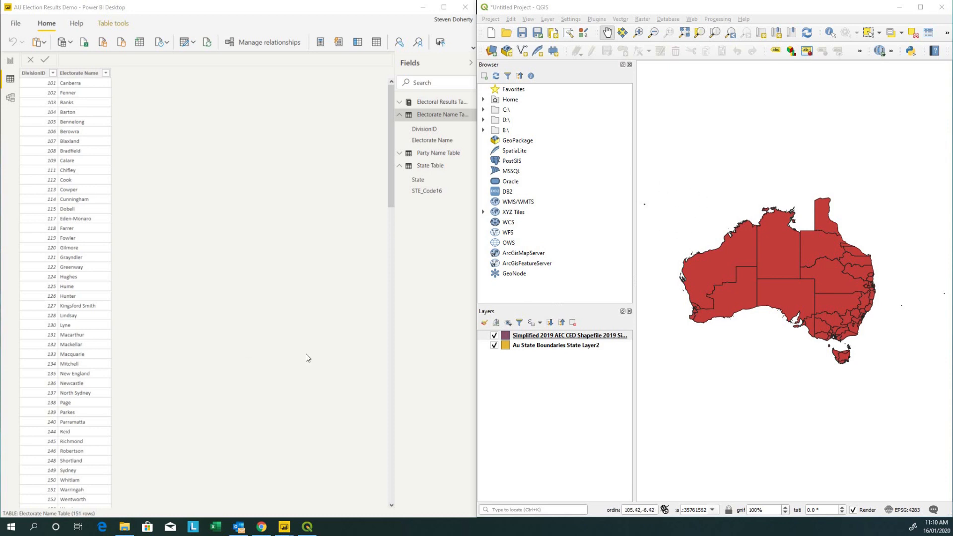
- Bring the Mapbox Studio tilesets page forward, briefly checking the account options
{"action": "left_click", "coordinate": [261, 528]}
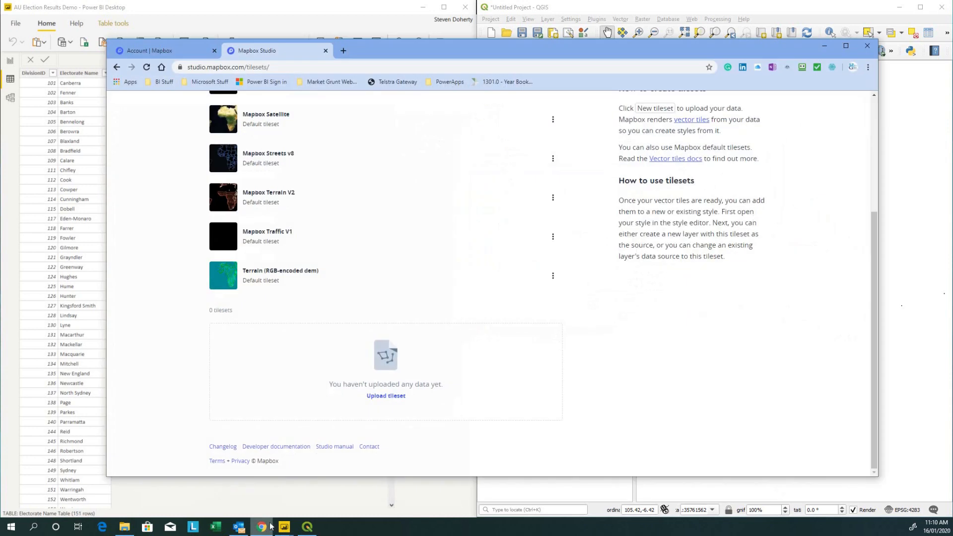
{"action": "scroll", "coordinate": [714, 248], "scroll_direction": "up", "scroll_amount": 2}
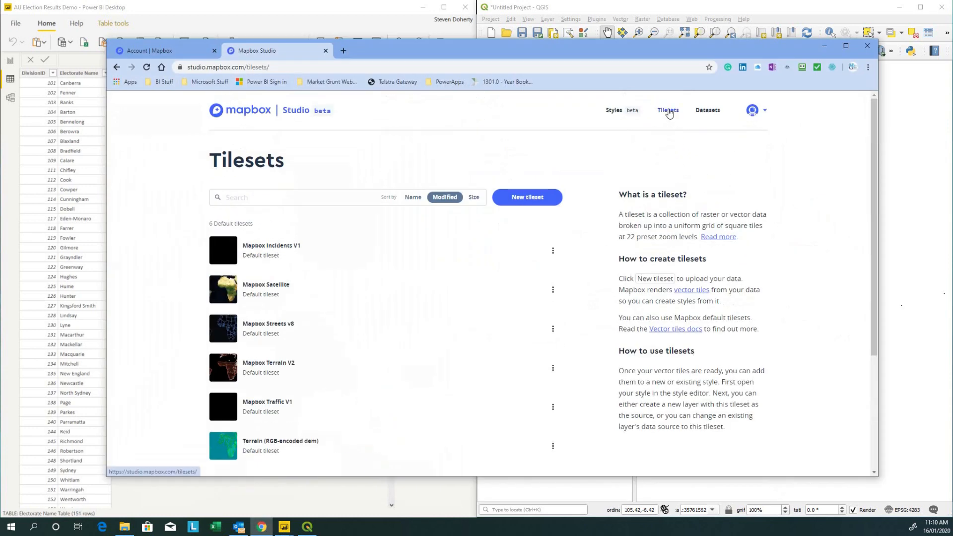
{"action": "left_click", "coordinate": [764, 113]}
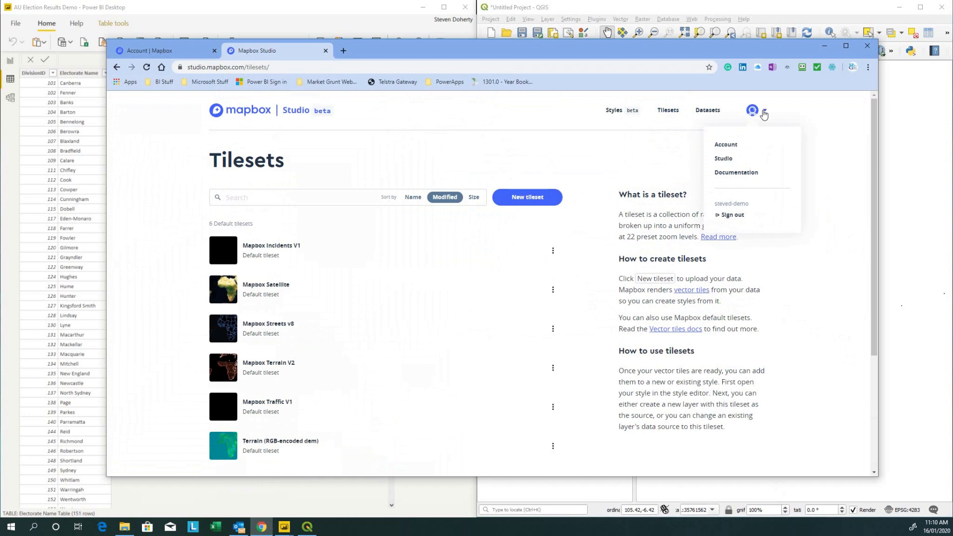
{"action": "left_click", "coordinate": [764, 113]}
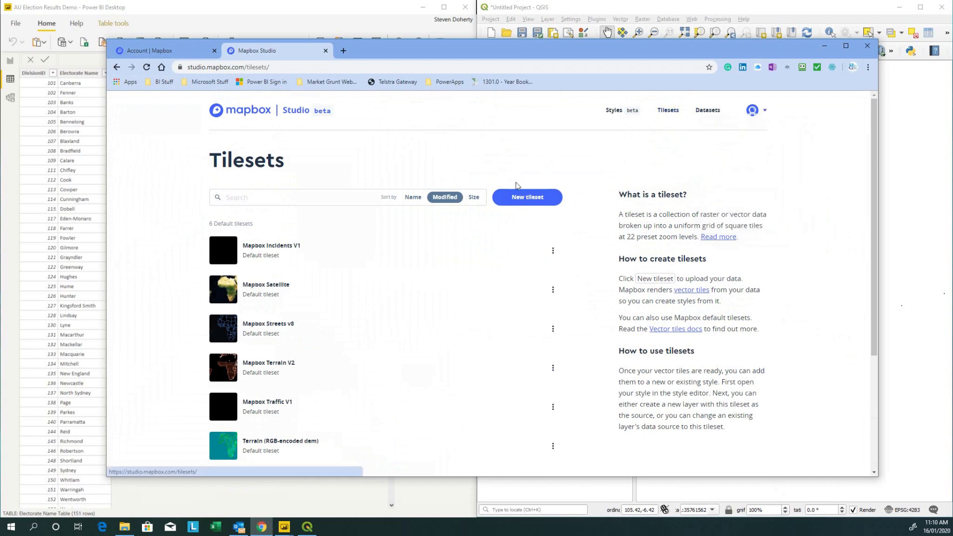
{"action": "scroll", "coordinate": [396, 344], "scroll_direction": "down", "scroll_amount": 1}
{"action": "scroll", "coordinate": [396, 344], "scroll_direction": "down", "scroll_amount": 2}
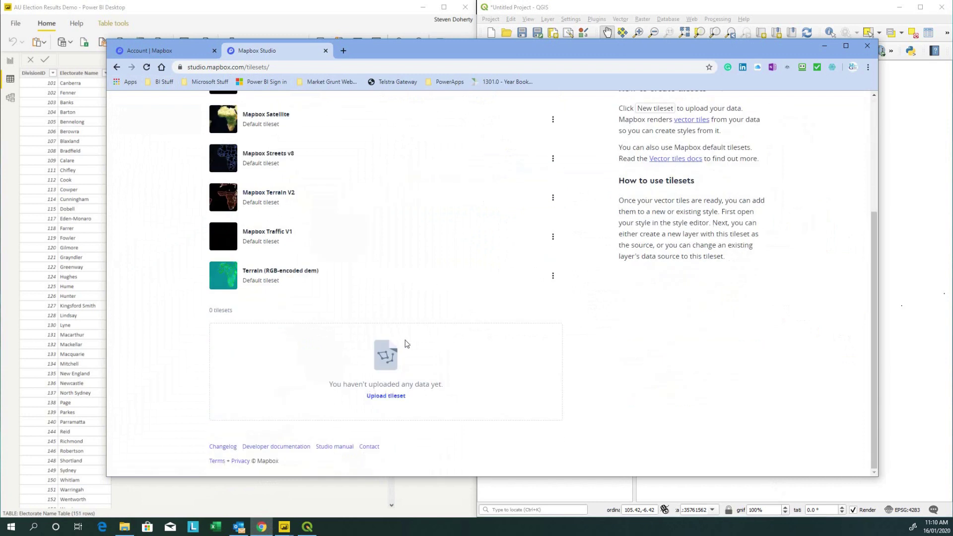
- Upload Au State Boundaries.zip as a new tileset
{"action": "left_click", "coordinate": [390, 398]}
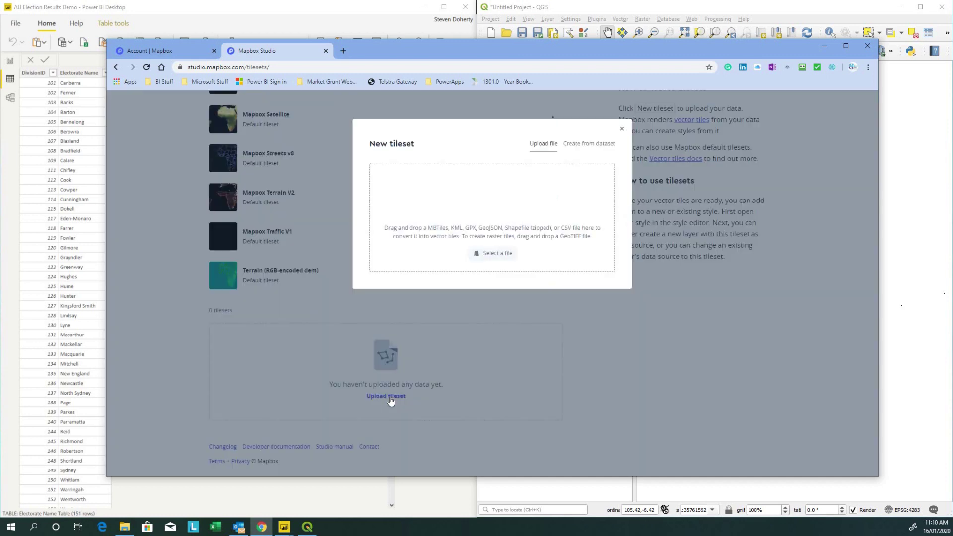
{"action": "left_click", "coordinate": [496, 254]}
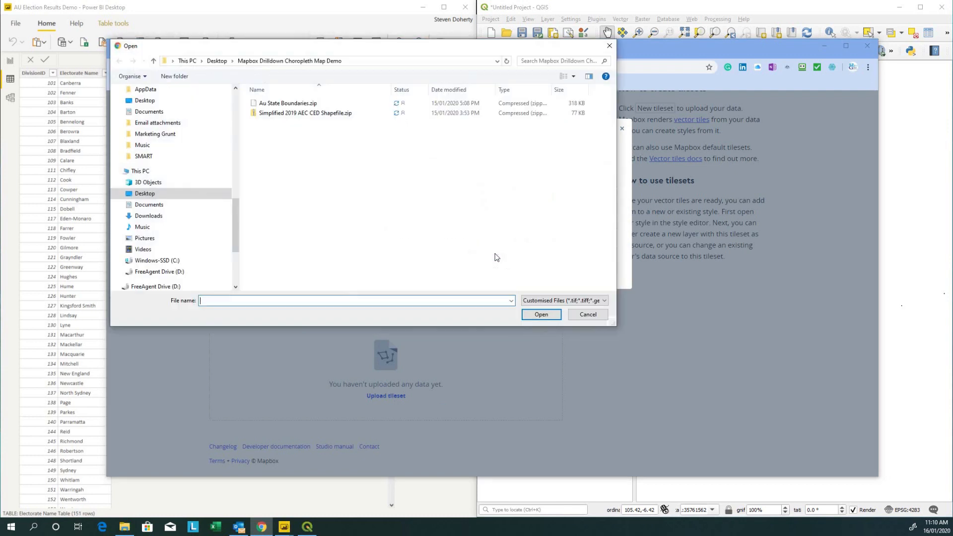
{"action": "left_click", "coordinate": [282, 106]}
{"action": "left_click", "coordinate": [541, 315]}
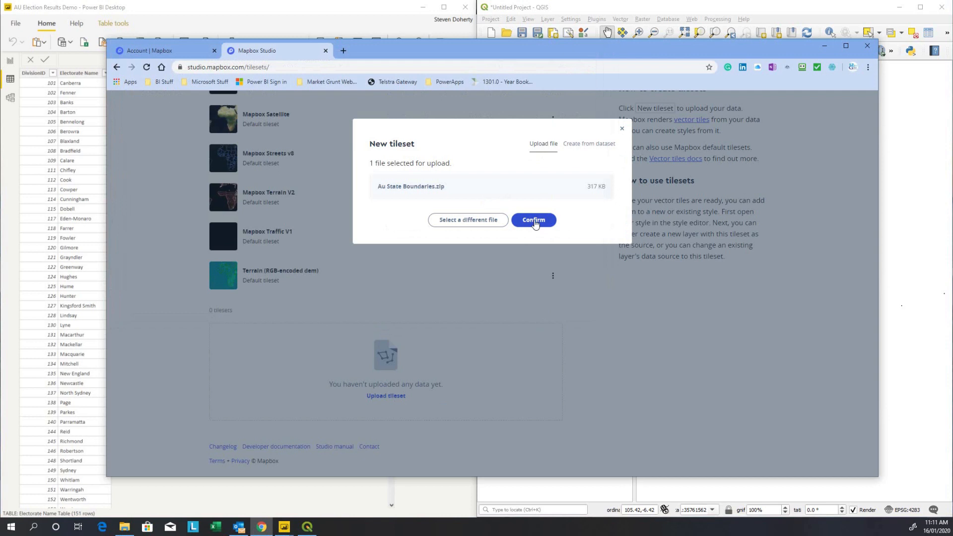
{"action": "left_click", "coordinate": [535, 221]}
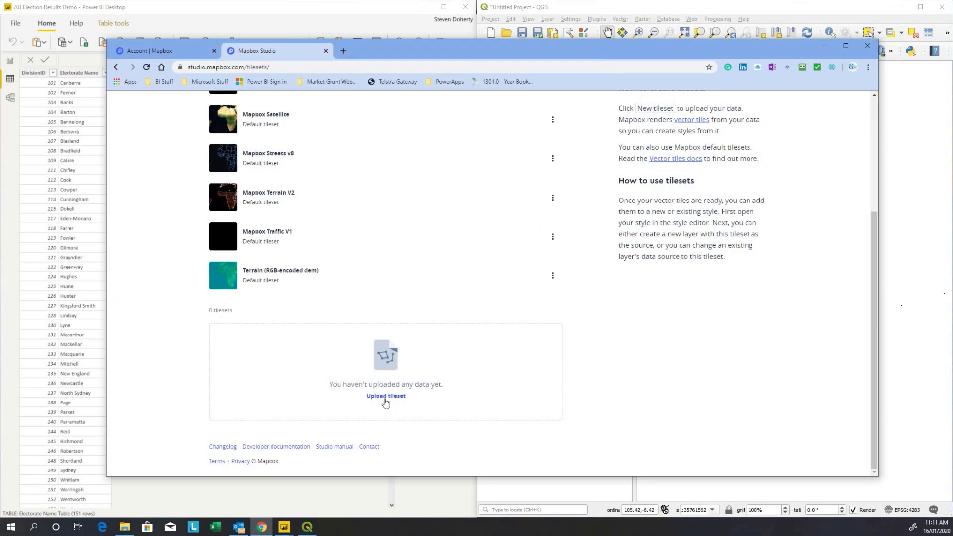
- Upload Simplified 2019 AEC CED Shapefile.zip as a second new tileset
{"action": "left_click", "coordinate": [386, 400]}
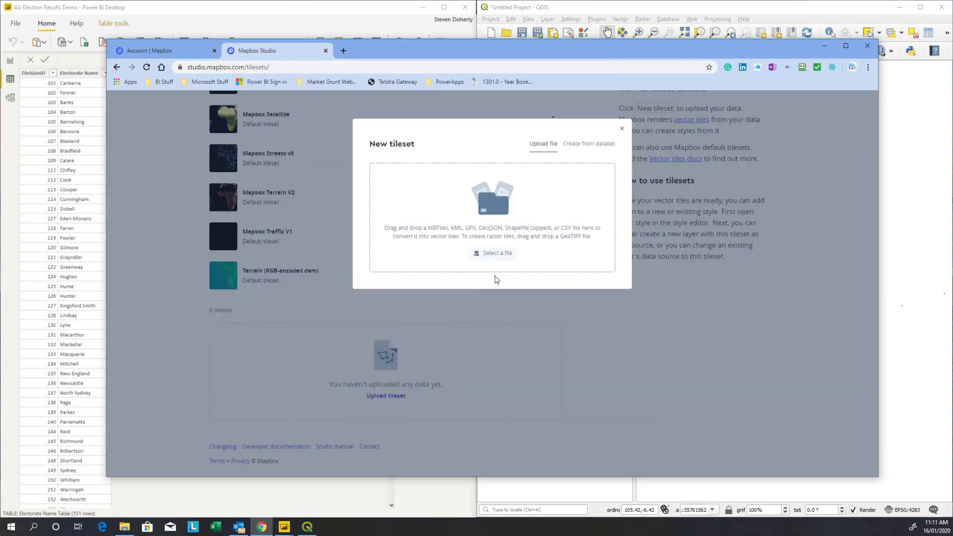
{"action": "left_click", "coordinate": [498, 254]}
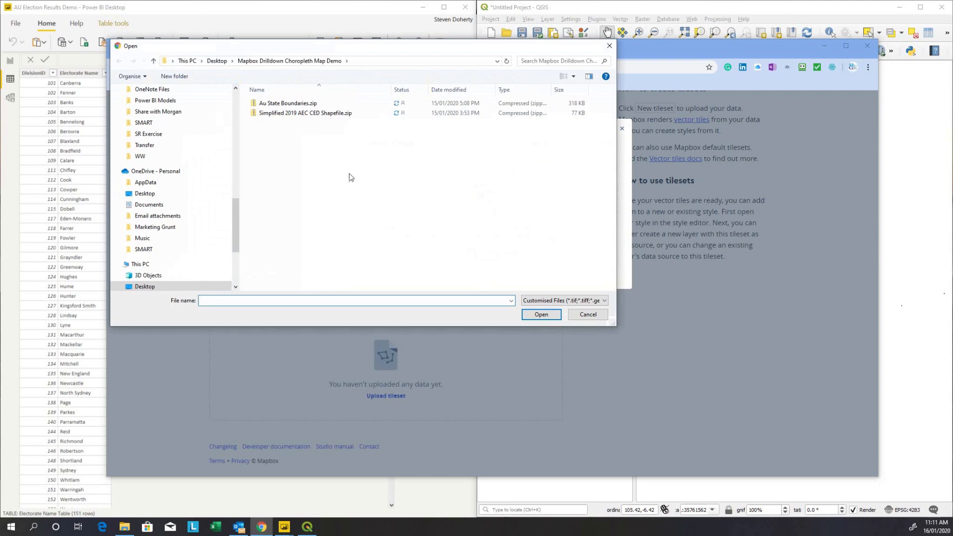
{"action": "left_click", "coordinate": [317, 116]}
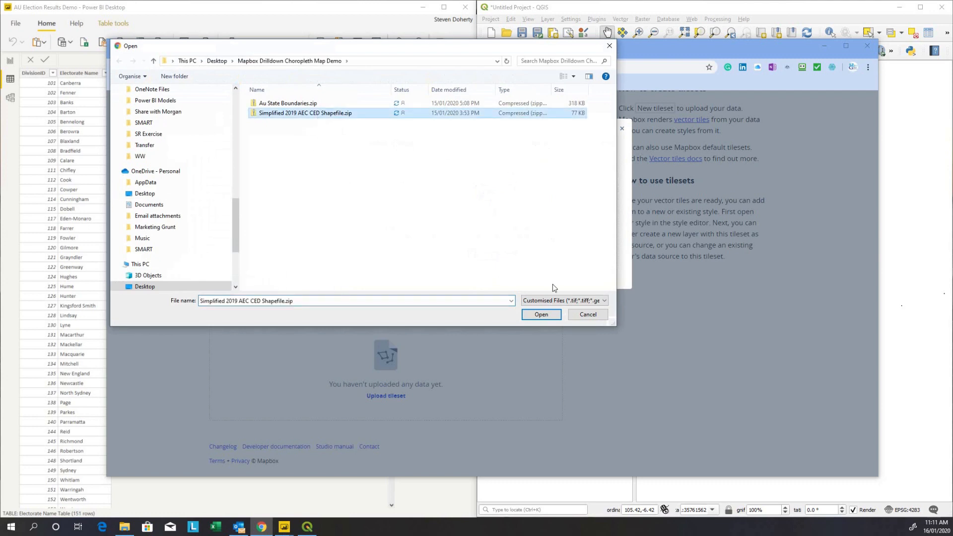
{"action": "left_click", "coordinate": [541, 315]}
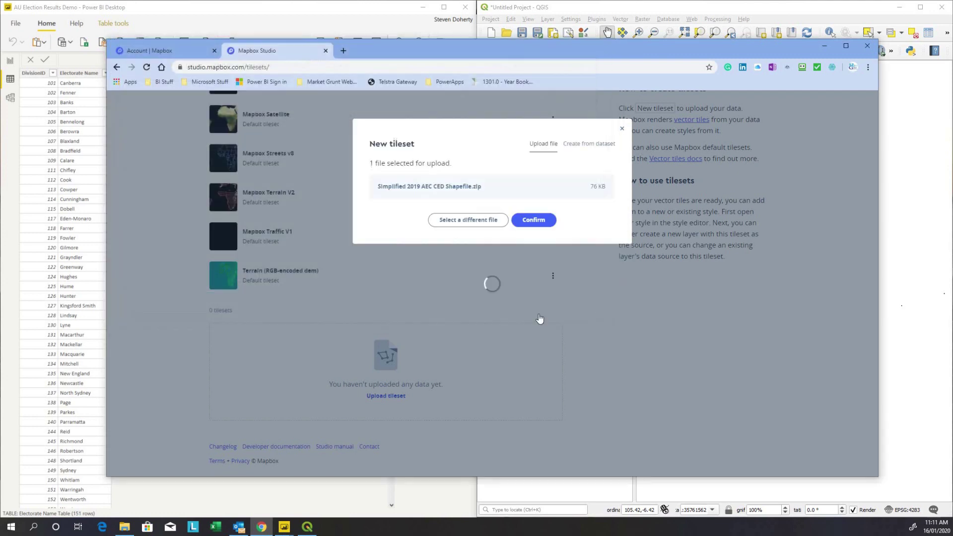
{"action": "left_click", "coordinate": [543, 222]}
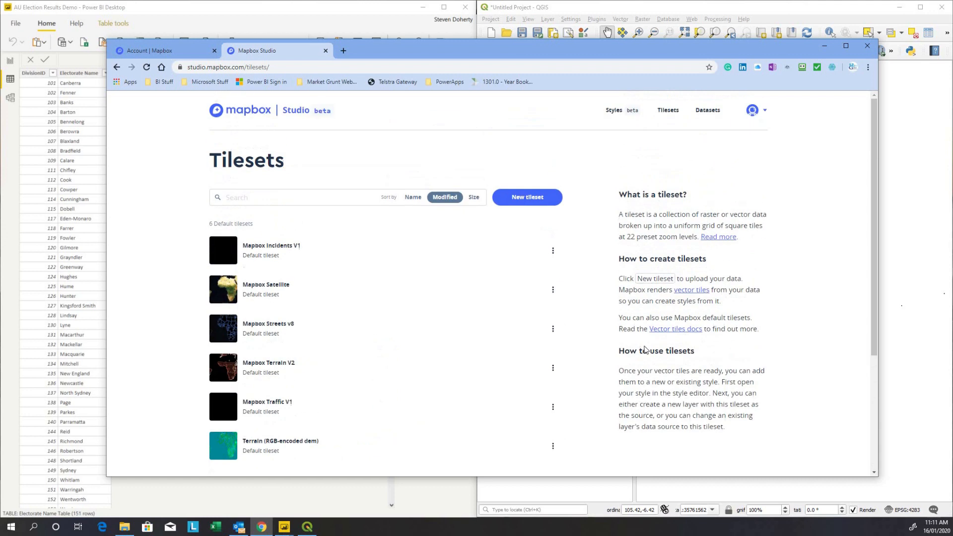
{"action": "scroll", "coordinate": [647, 346], "scroll_direction": "down", "scroll_amount": 1}
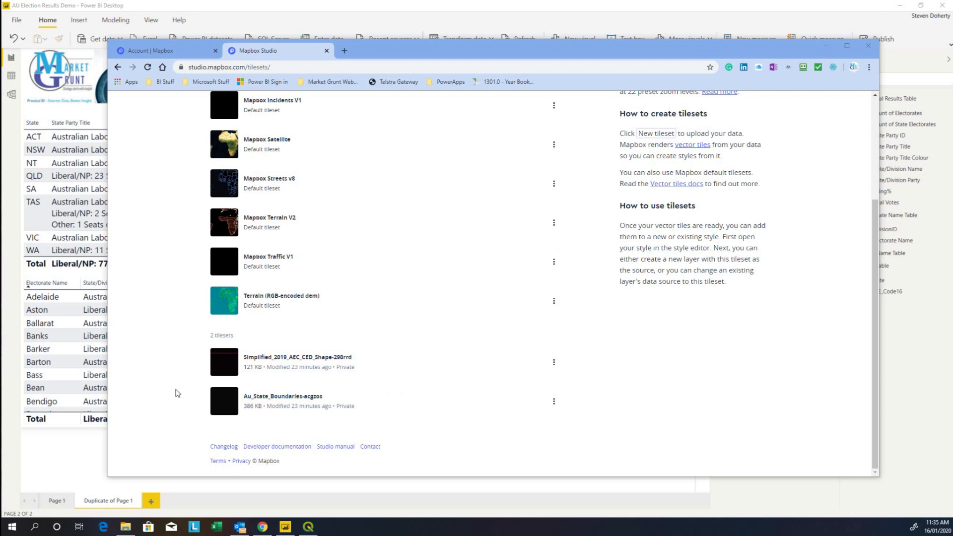
{"action": "scroll", "coordinate": [477, 313], "scroll_direction": "up", "scroll_amount": 5}
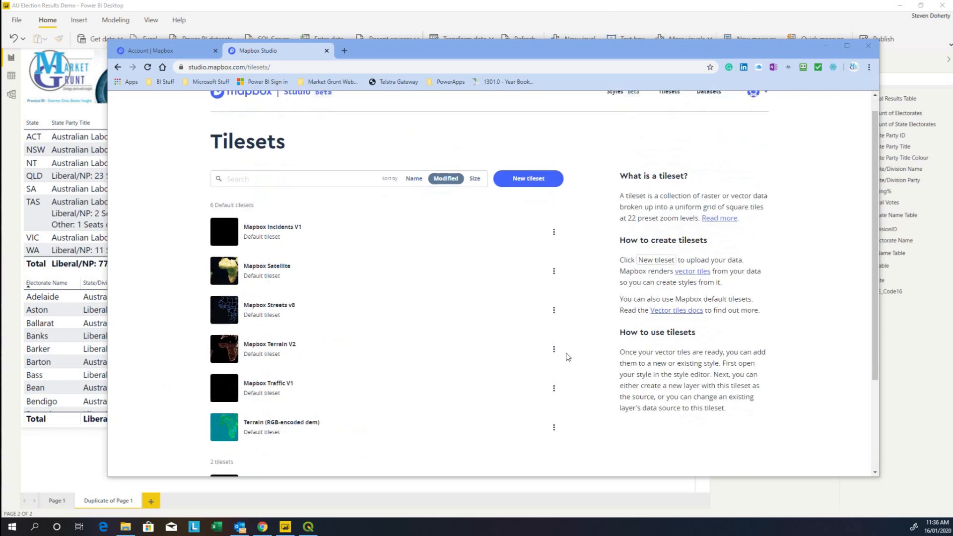
{"action": "scroll", "coordinate": [477, 313], "scroll_direction": "down", "scroll_amount": 5}
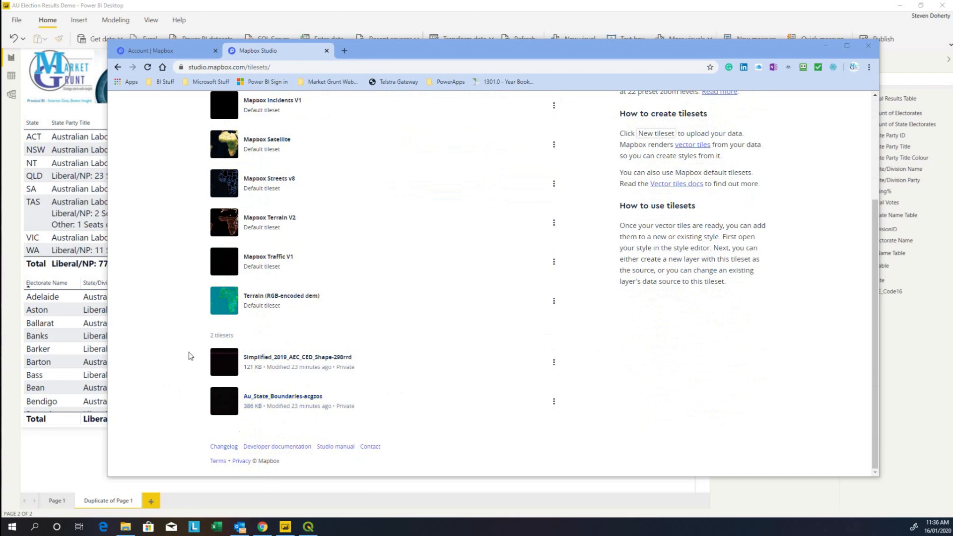
- Minimise the Chrome window so the Power BI report is back in front
{"action": "left_click", "coordinate": [320, 6]}
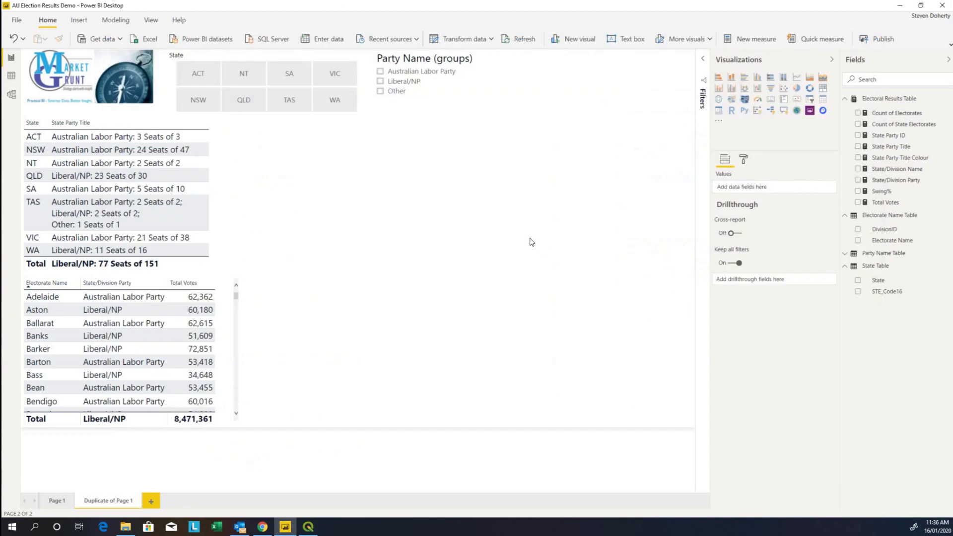
- Add a Mapbox visual beside the tables and enlarge it to fill the page
{"action": "left_click", "coordinate": [823, 112]}
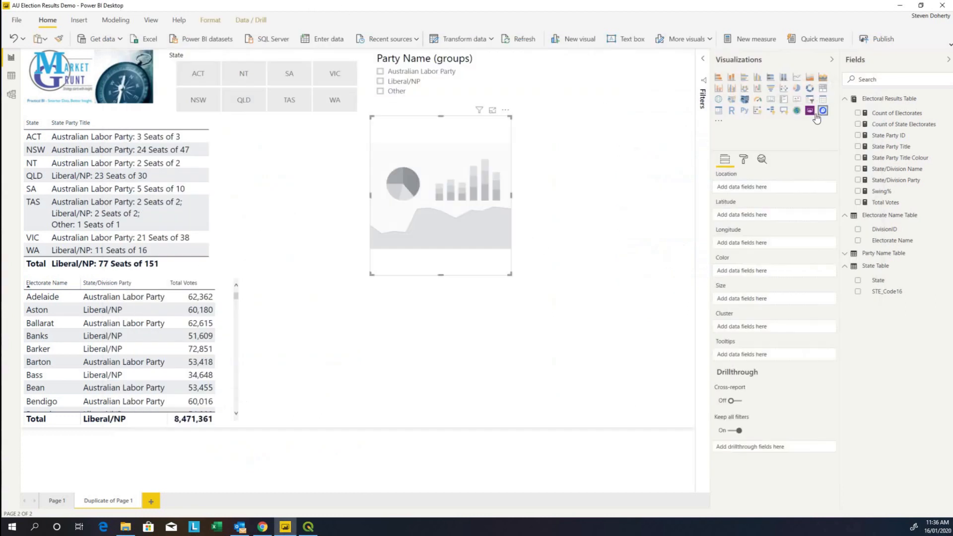
{"action": "left_click_drag", "start_coordinate": [406, 123], "coordinate": [290, 132]}
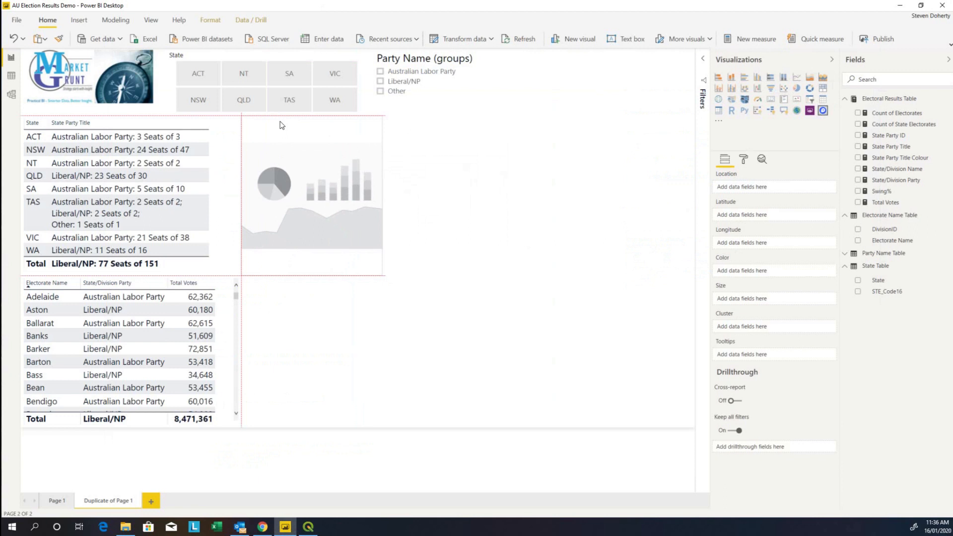
{"action": "left_click_drag", "start_coordinate": [379, 279], "coordinate": [693, 425]}
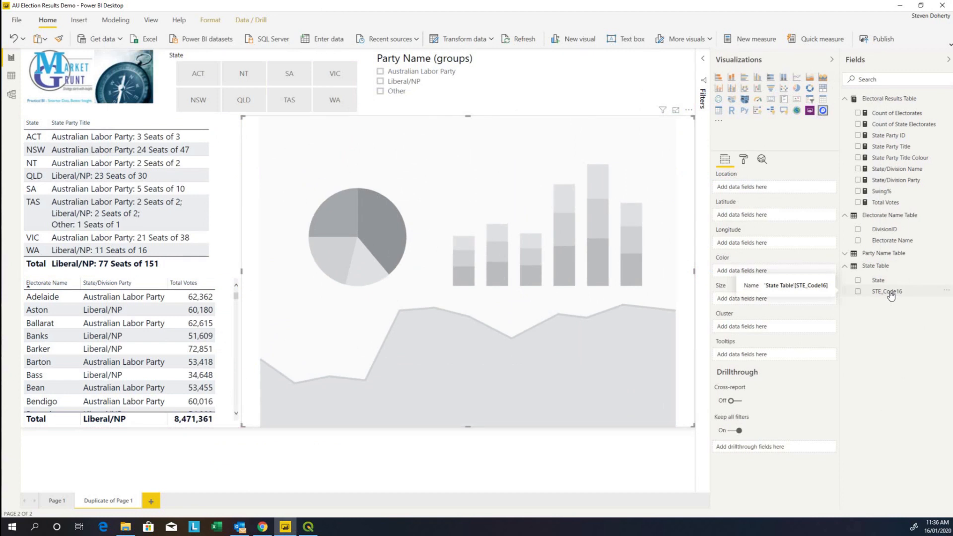
- Set STE_Code16 and Electorate Name as the map's two location levels and view the State/Division Party measure
{"action": "left_click_drag", "start_coordinate": [891, 292], "coordinate": [777, 189]}
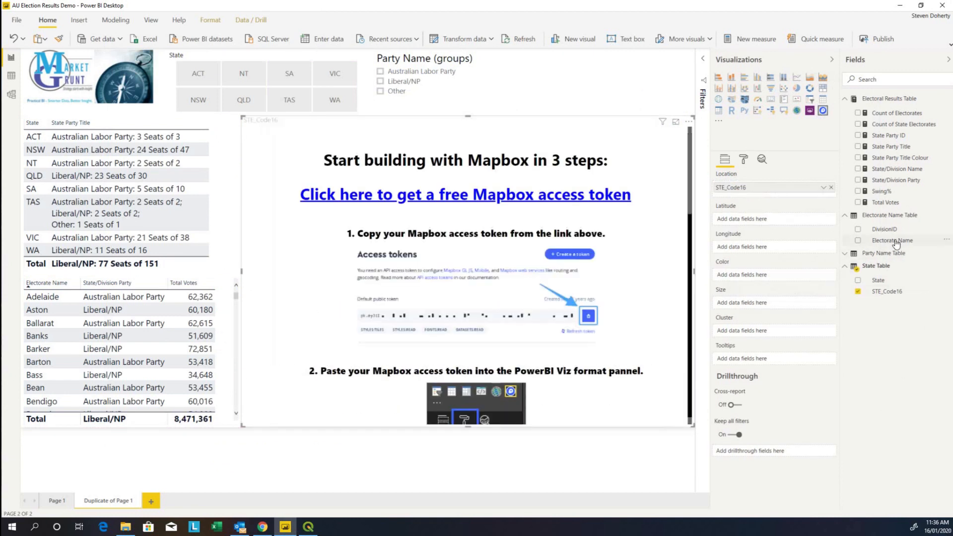
{"action": "left_click_drag", "start_coordinate": [893, 241], "coordinate": [775, 198]}
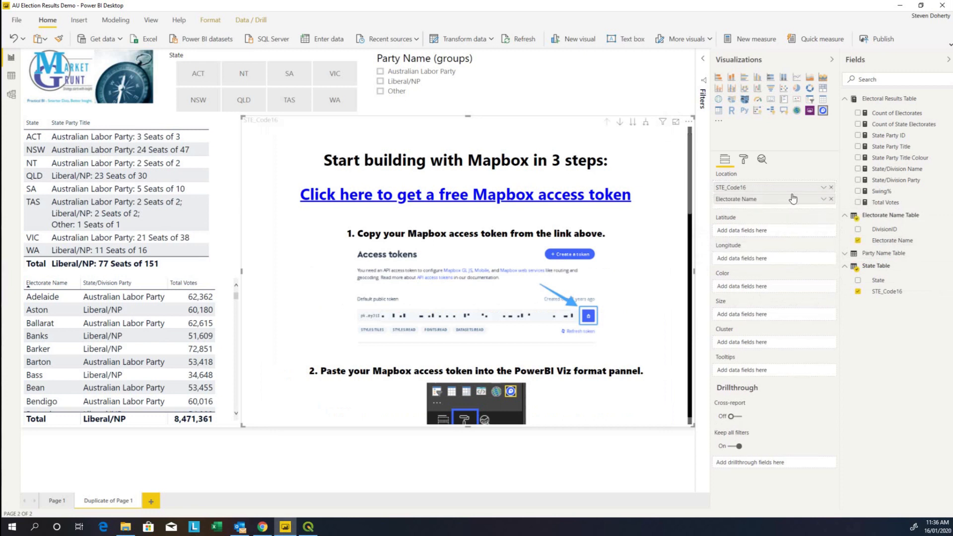
{"action": "left_click", "coordinate": [898, 181]}
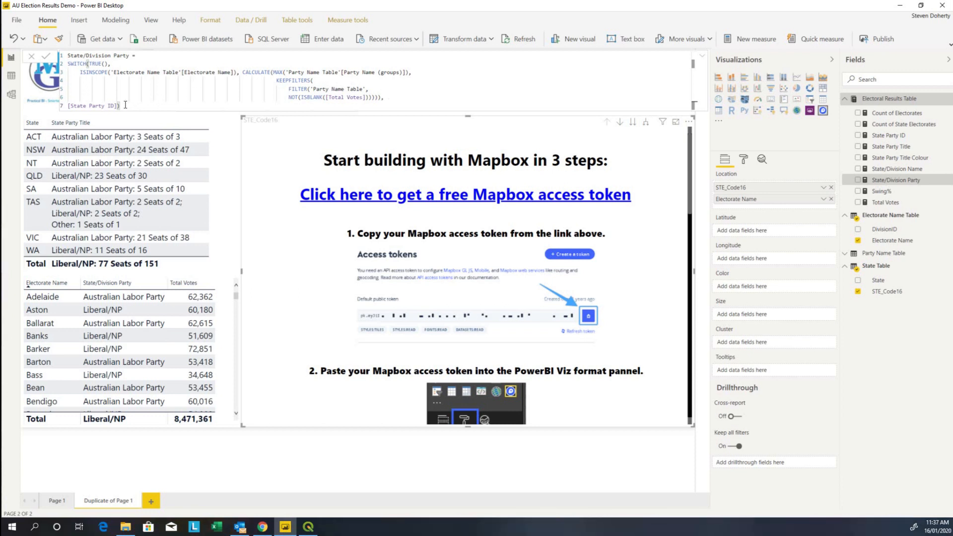
- Colour the map by the State/Division Party measure and dismiss the token link prompt
{"action": "left_click", "coordinate": [705, 57]}
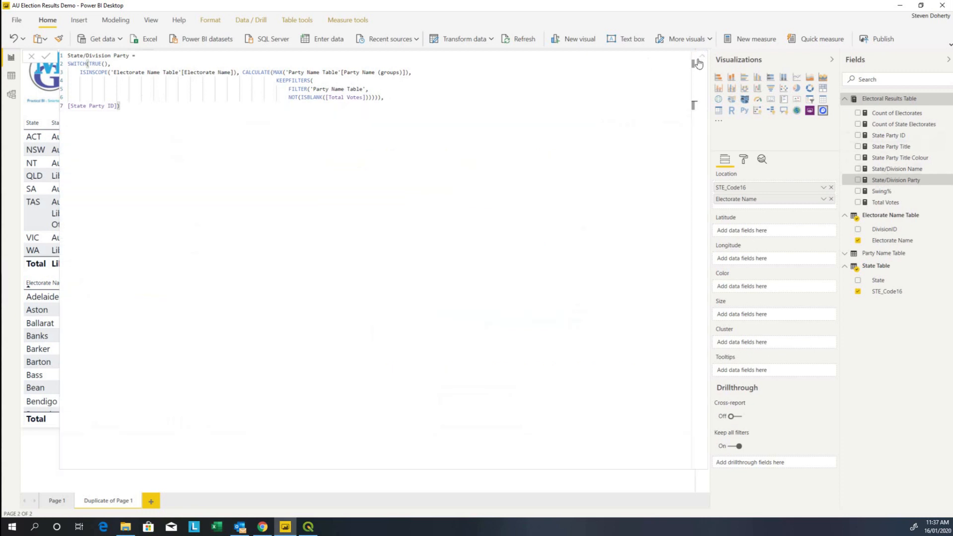
{"action": "left_click", "coordinate": [698, 63]}
{"action": "mouse_move", "coordinate": [896, 180]}
{"action": "left_mouse_down"}
{"action": "mouse_move", "coordinate": [788, 295]}
{"action": "mouse_move", "coordinate": [775, 287]}
{"action": "left_mouse_up"}
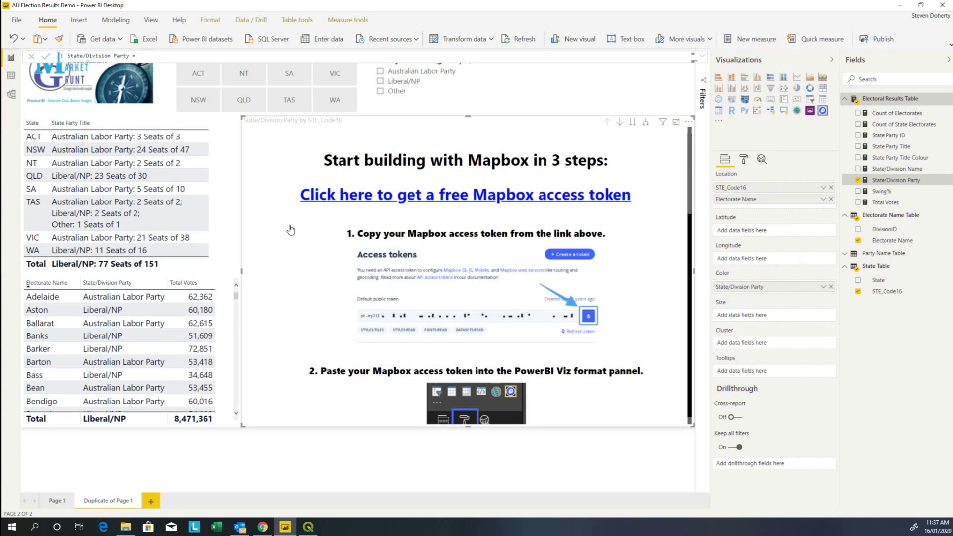
{"action": "left_click", "coordinate": [469, 200]}
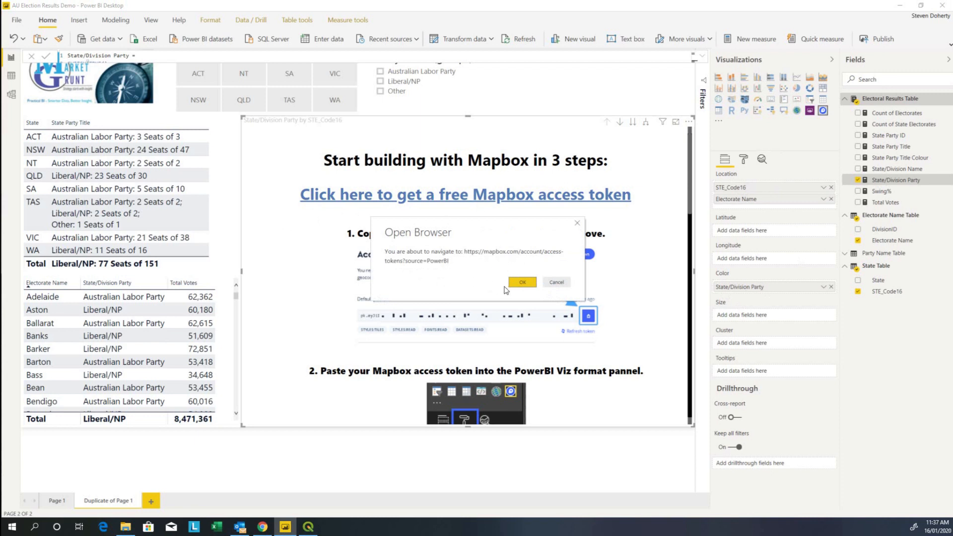
{"action": "left_click", "coordinate": [556, 283]}
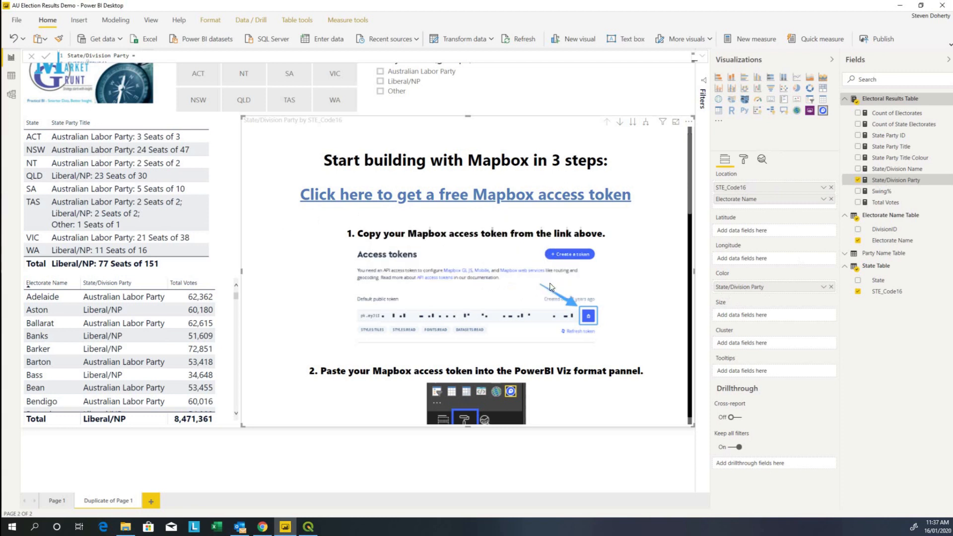
- Ready the Access Token field in Viz Settings and copy the default public token from the Mapbox account page
{"action": "left_click", "coordinate": [745, 160]}
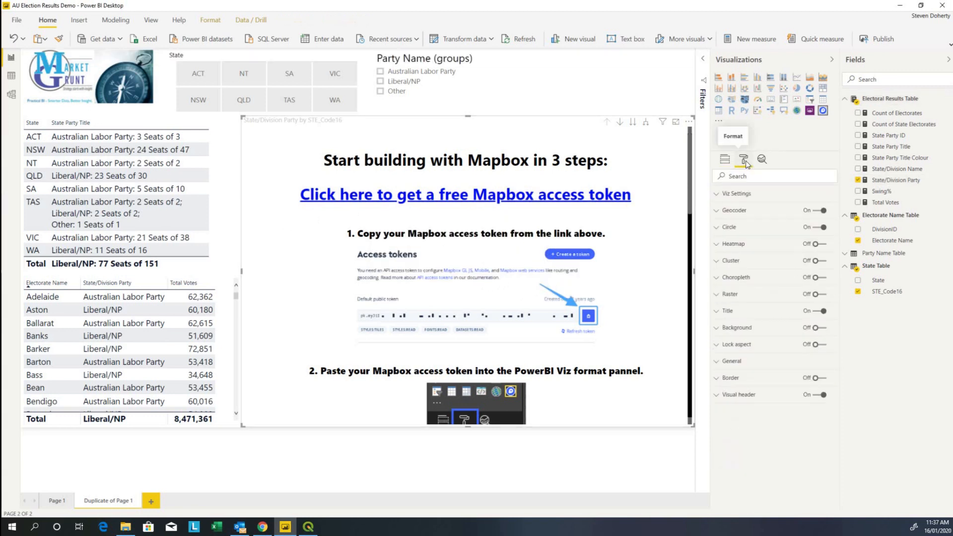
{"action": "left_click", "coordinate": [717, 193]}
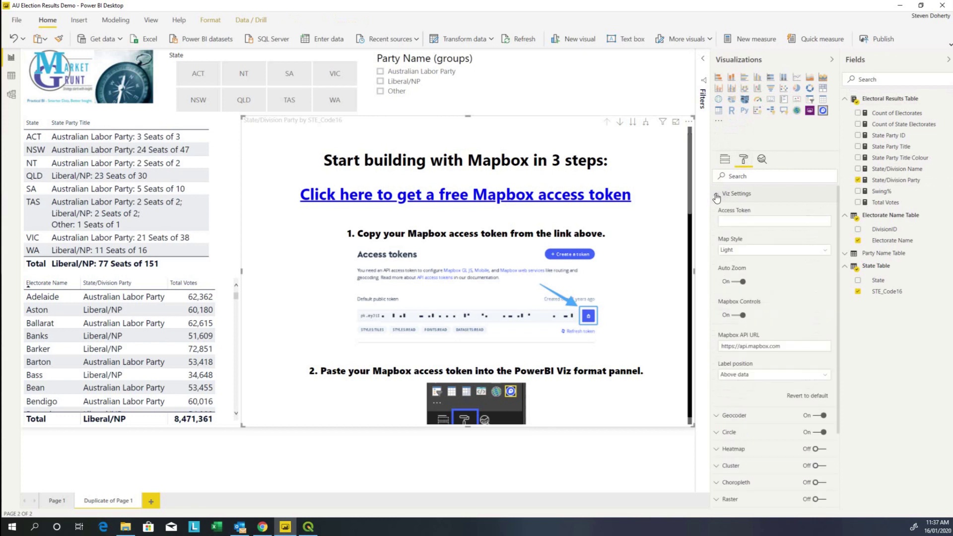
{"action": "left_click", "coordinate": [725, 219]}
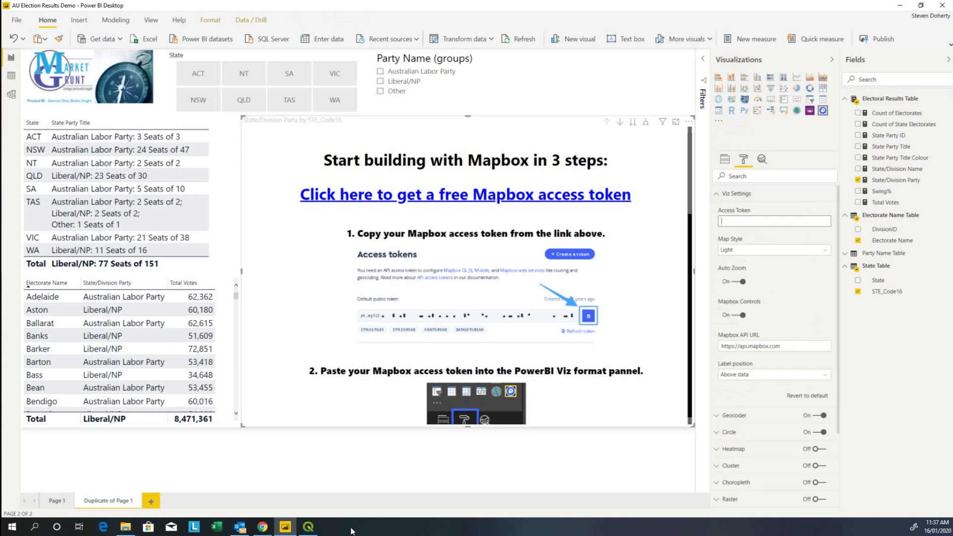
{"action": "left_click", "coordinate": [262, 528]}
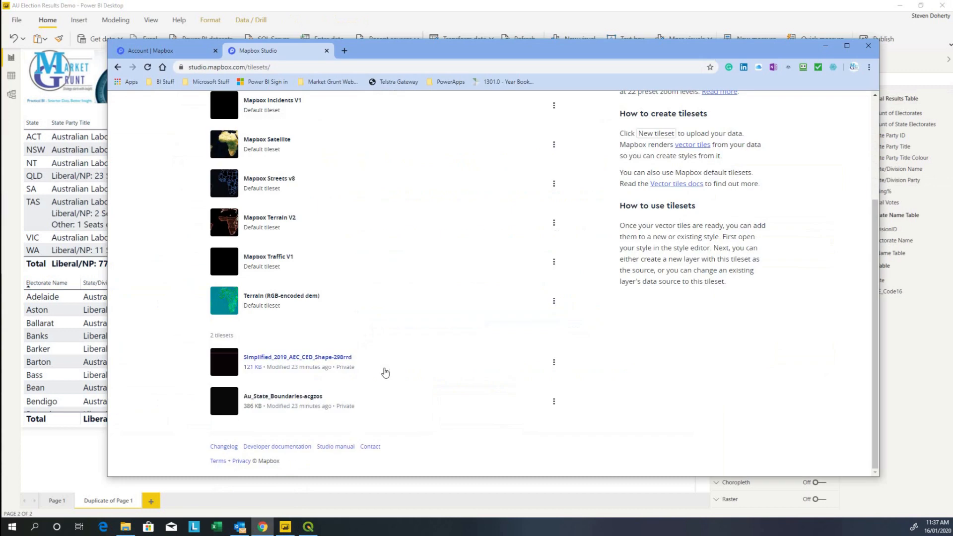
{"action": "left_click", "coordinate": [157, 51]}
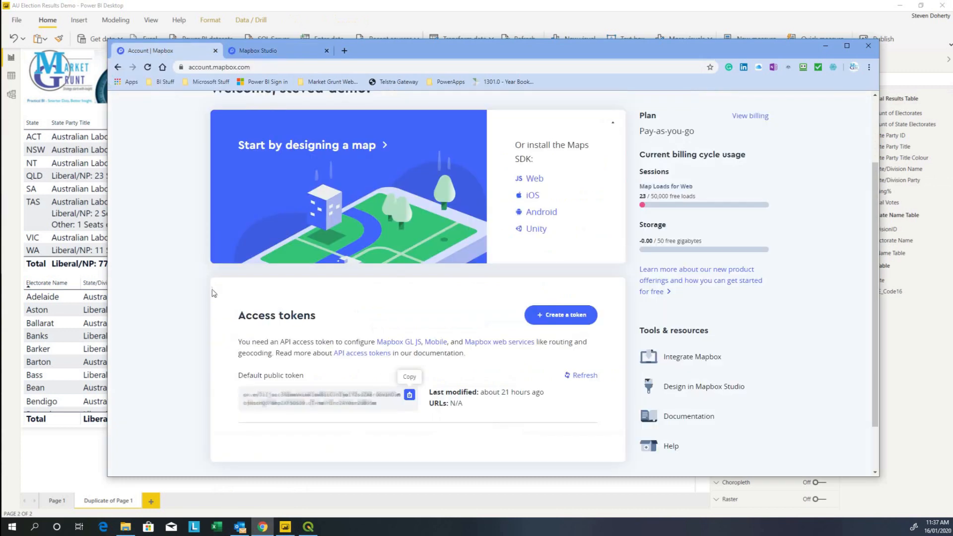
{"action": "left_click", "coordinate": [410, 395]}
- Paste the access token into the Mapbox visual, keeping the Light map style
{"action": "left_click", "coordinate": [583, 6]}
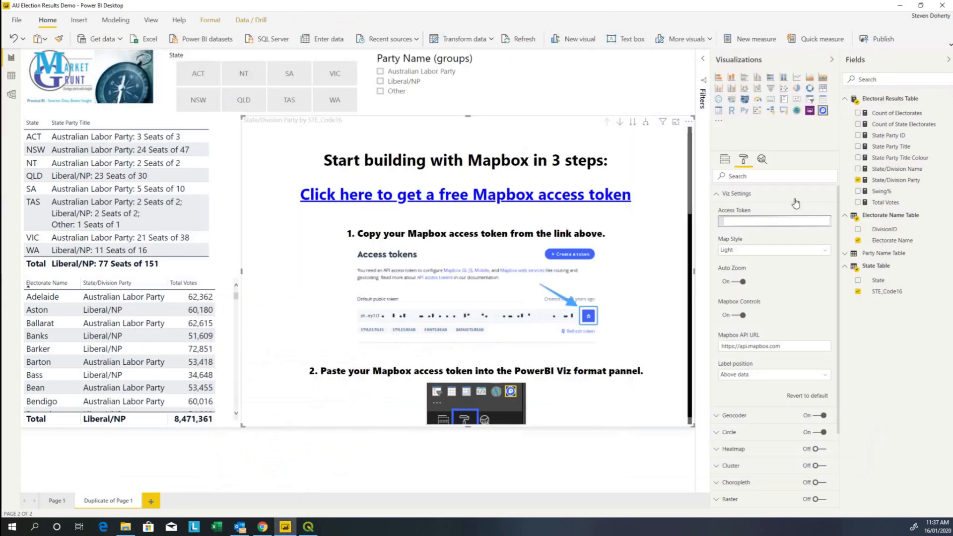
{"action": "key", "text": "ctrl+v"}
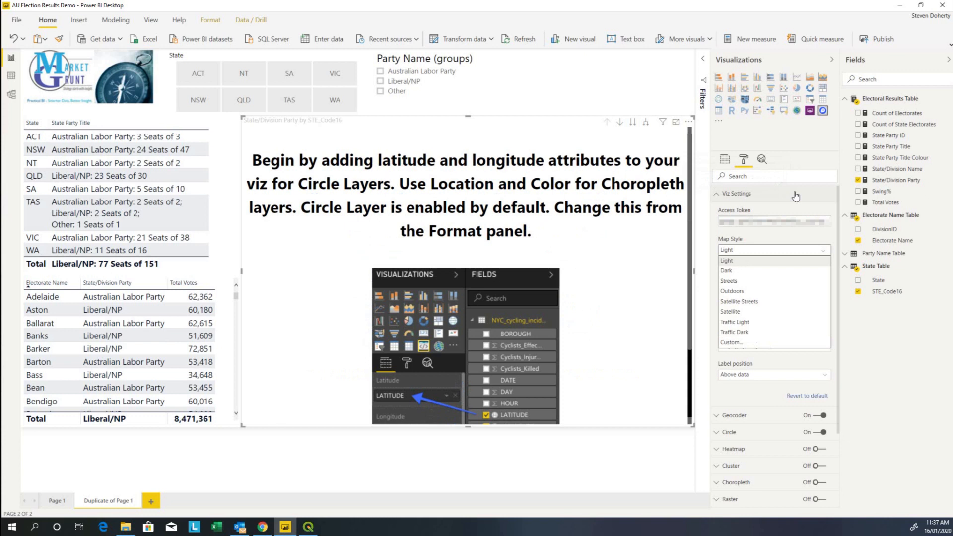
{"action": "left_click", "coordinate": [727, 260]}
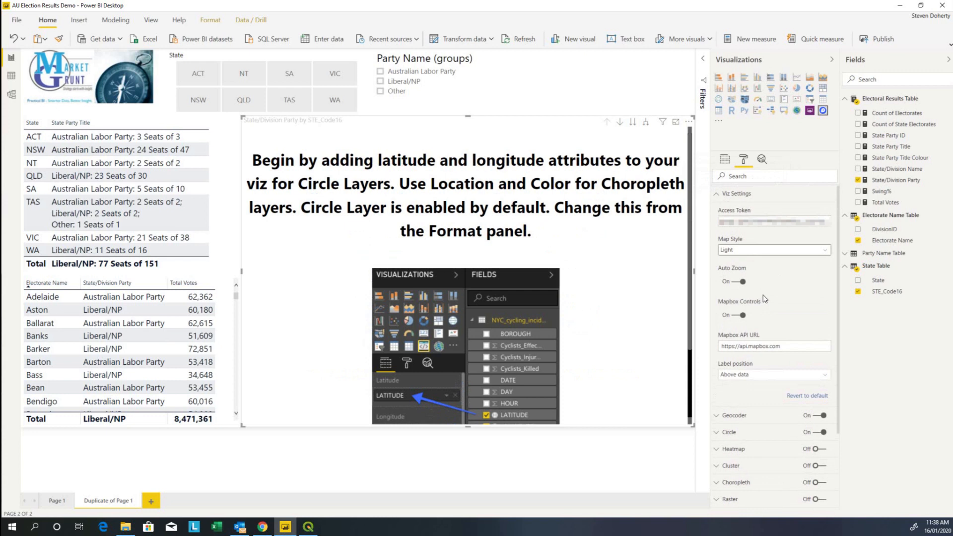
- Turn the Circle layer off and the Choropleth layer on, revealing its Level 1 settings
{"action": "left_click", "coordinate": [718, 196]}
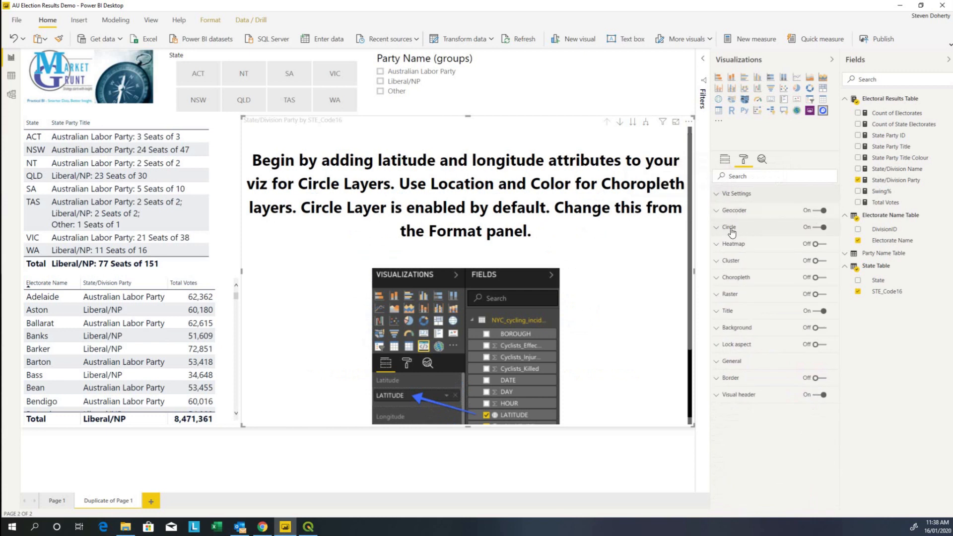
{"action": "left_click", "coordinate": [817, 228]}
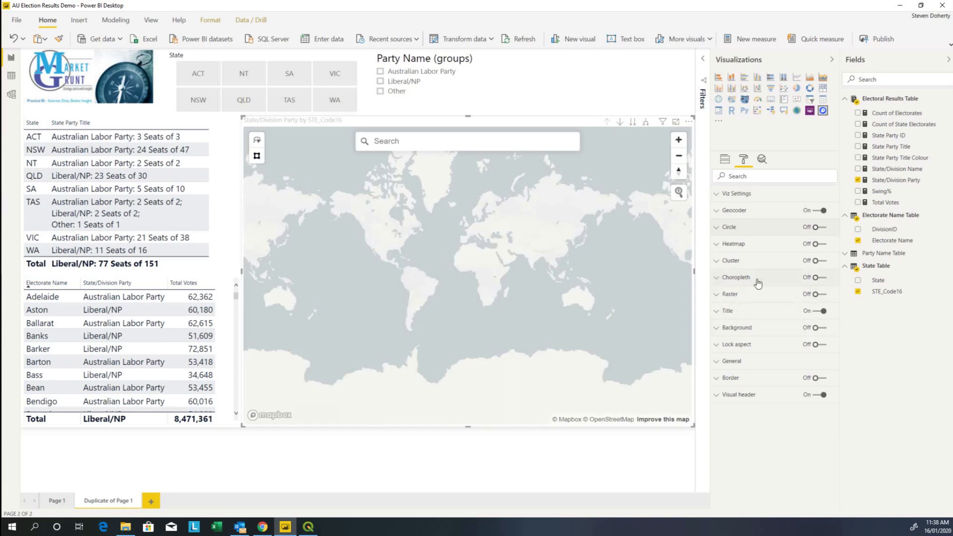
{"action": "left_click", "coordinate": [817, 278]}
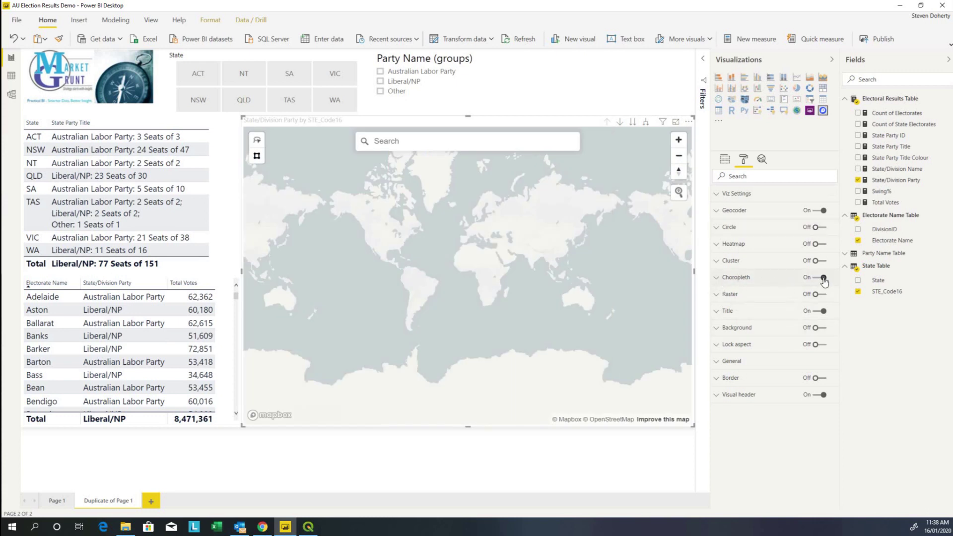
{"action": "left_click", "coordinate": [716, 280]}
{"action": "scroll", "coordinate": [759, 311], "scroll_direction": "down", "scroll_amount": 3}
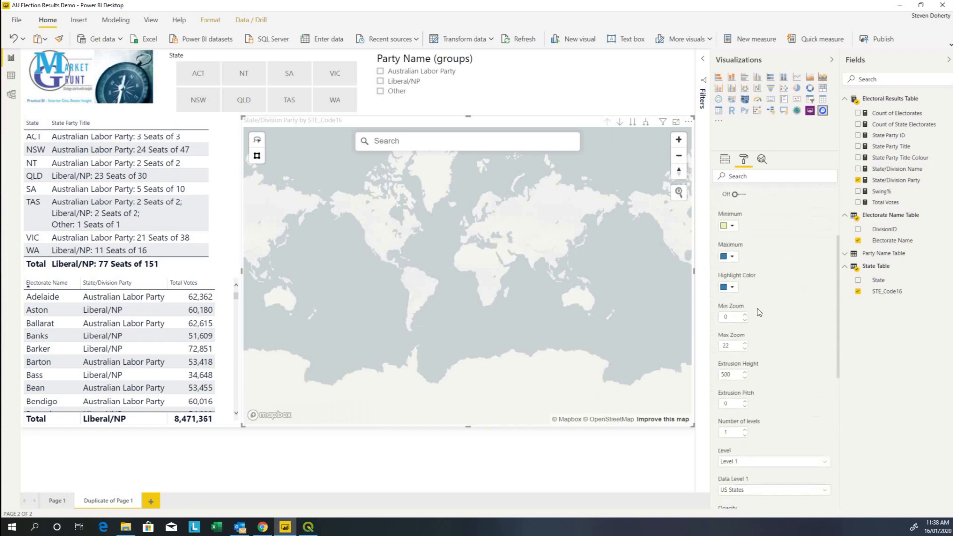
{"action": "scroll", "coordinate": [759, 311], "scroll_direction": "down", "scroll_amount": 2}
{"action": "scroll", "coordinate": [758, 311], "scroll_direction": "down", "scroll_amount": 2}
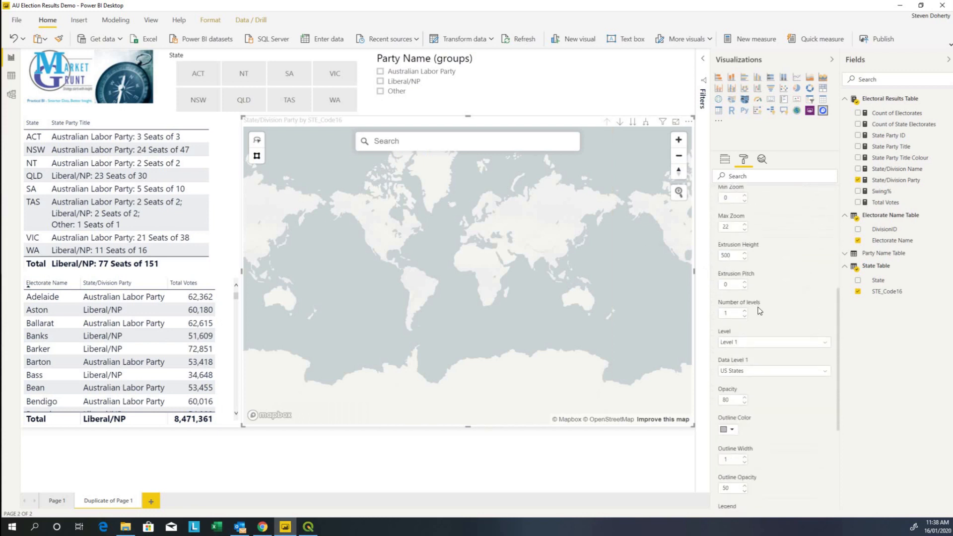
{"action": "scroll", "coordinate": [759, 312], "scroll_direction": "down", "scroll_amount": 2}
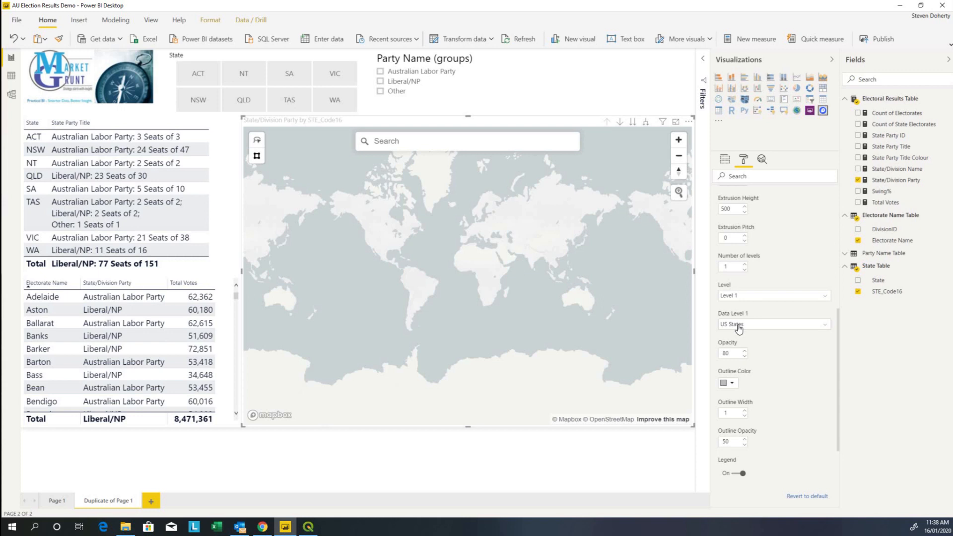
- Set Data Level 1 to Custom Tileset and select the pbi-countries tileset id in the tile URL
{"action": "left_click", "coordinate": [739, 326]}
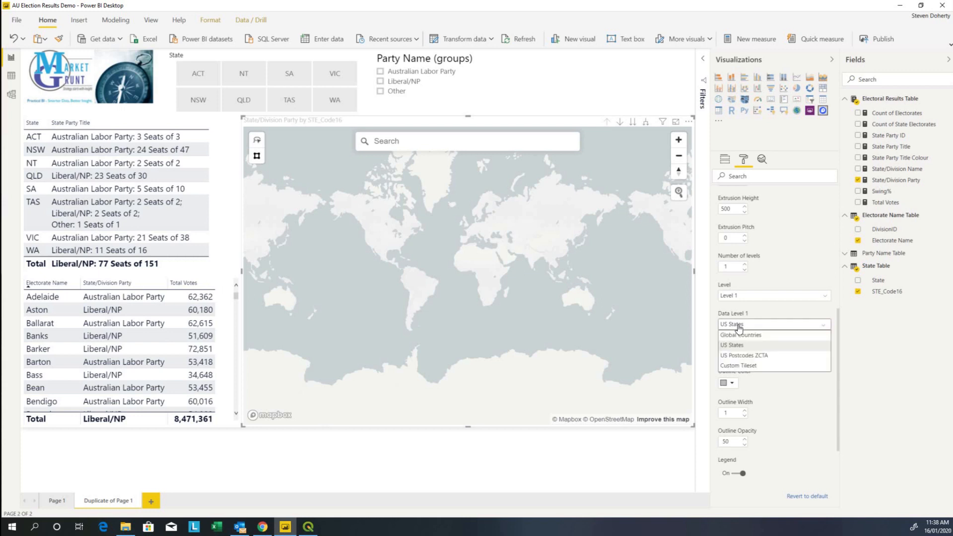
{"action": "left_click", "coordinate": [739, 367]}
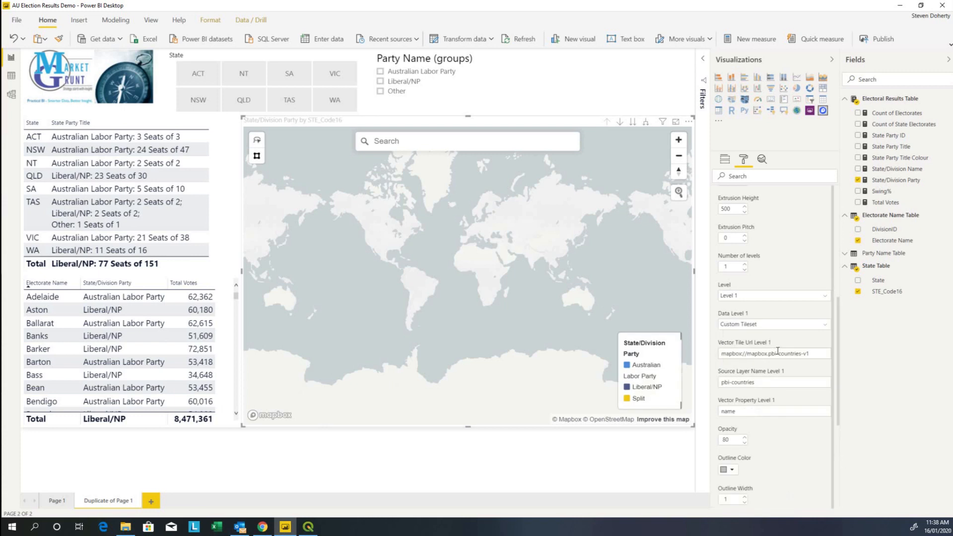
{"action": "scroll", "coordinate": [779, 351], "scroll_direction": "down", "scroll_amount": 2}
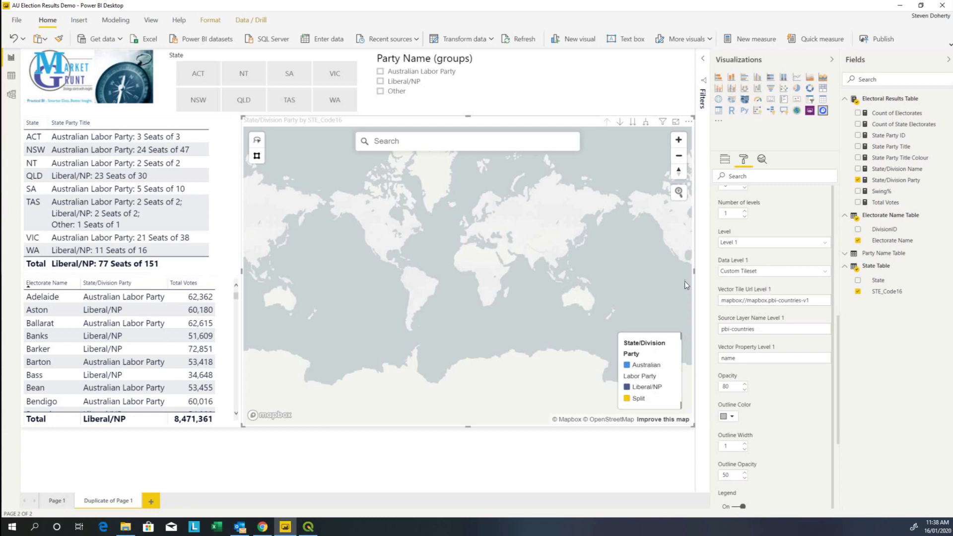
{"action": "left_click_drag", "start_coordinate": [748, 300], "coordinate": [823, 304]}
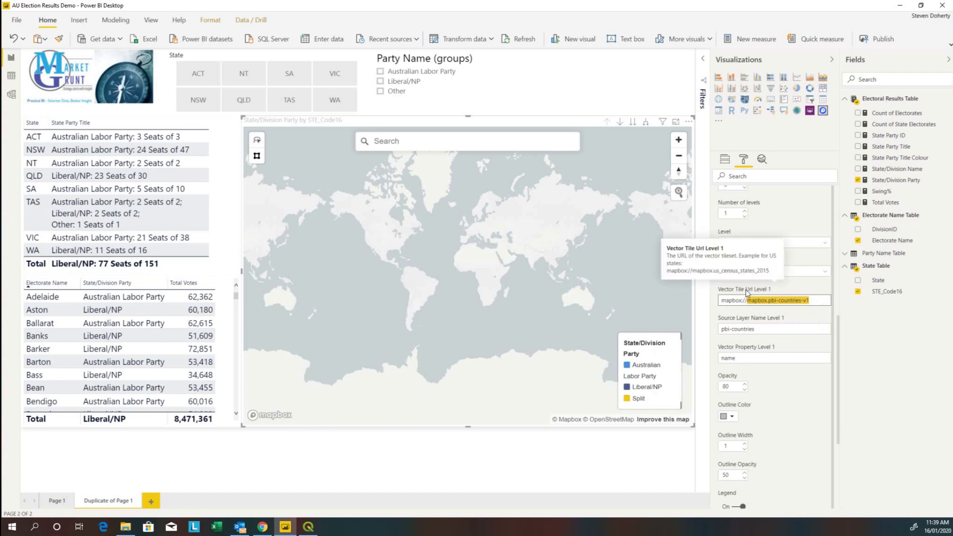
- Copy the Tileset ID of Au_State_Boundaries-acgzos from Mapbox Studio's Tilesets page
{"action": "left_click", "coordinate": [263, 527]}
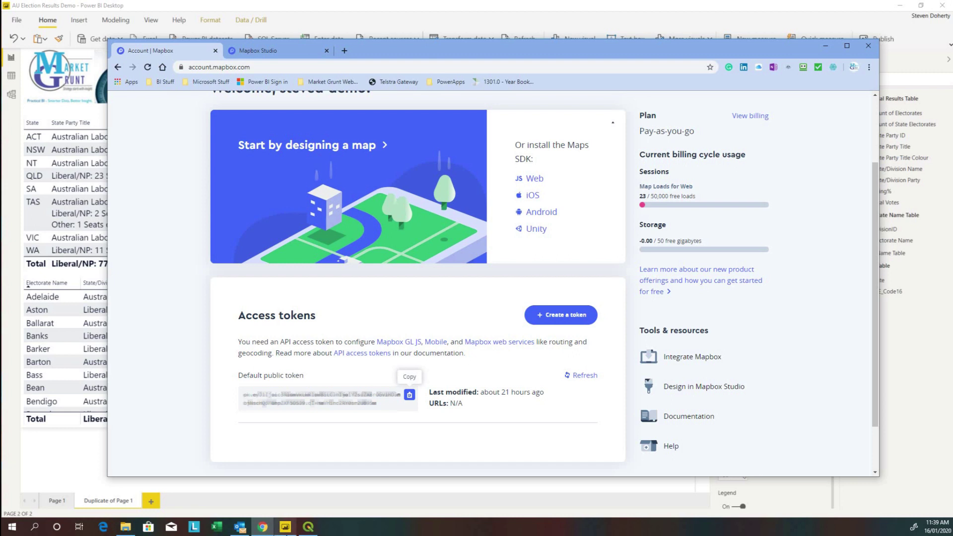
{"action": "left_click", "coordinate": [258, 50]}
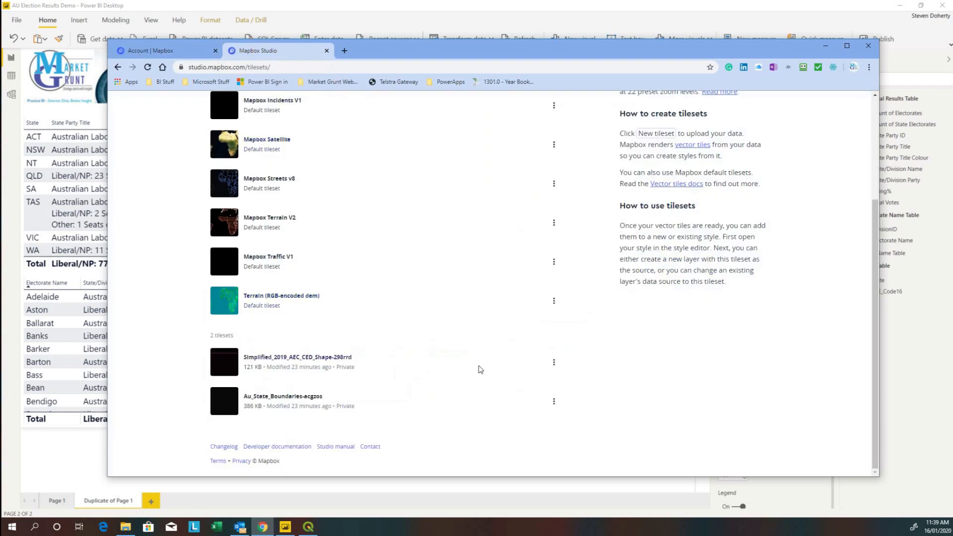
{"action": "left_click", "coordinate": [292, 400]}
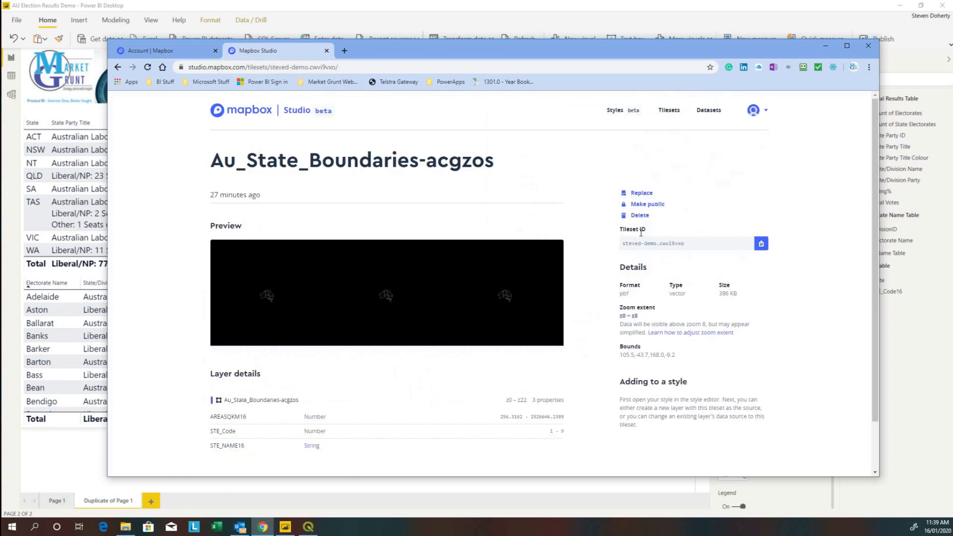
{"action": "left_click", "coordinate": [762, 244]}
- Replace the tileset id in Vector Tile Url Level 1 with the copied ID and reload the map
{"action": "key", "text": "alt+Tab"}
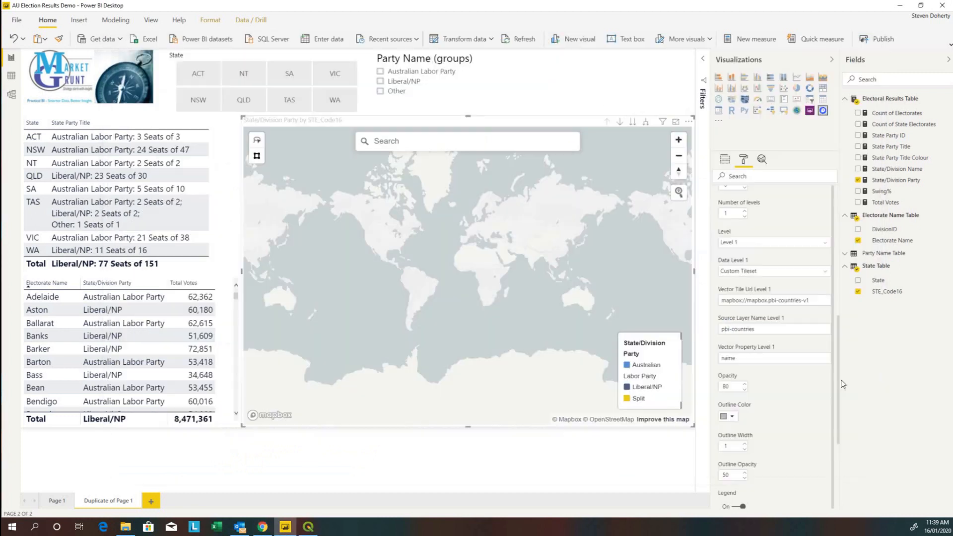
{"action": "left_click_drag", "start_coordinate": [747, 300], "coordinate": [811, 300]}
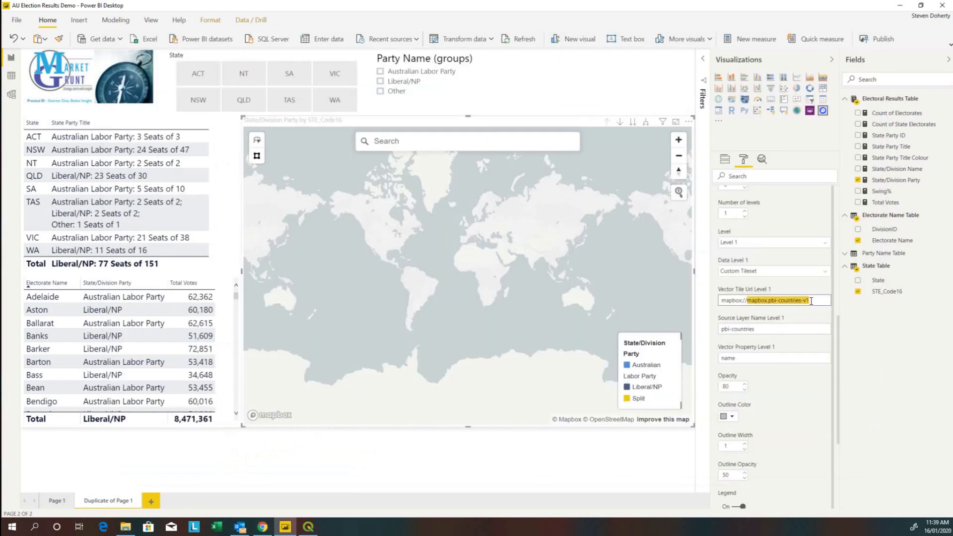
{"action": "key", "text": "ctrl+v"}
{"action": "left_click", "coordinate": [768, 329]}
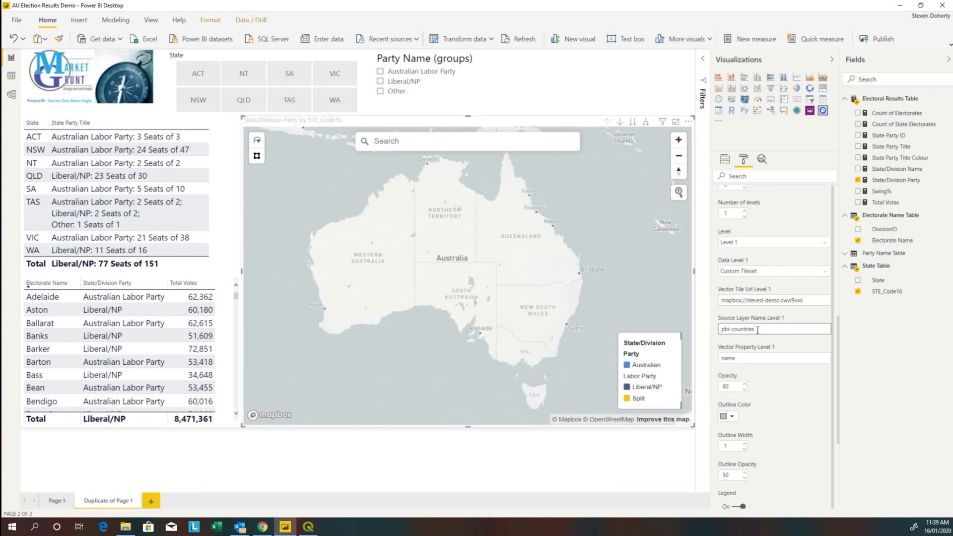
- Replace Source Layer Name Level 1 pbi-countries with Au_State_Boundaries-acgzos copied from Mapbox Studio
{"action": "double_click", "coordinate": [758, 331]}
{"action": "left_click", "coordinate": [262, 528]}
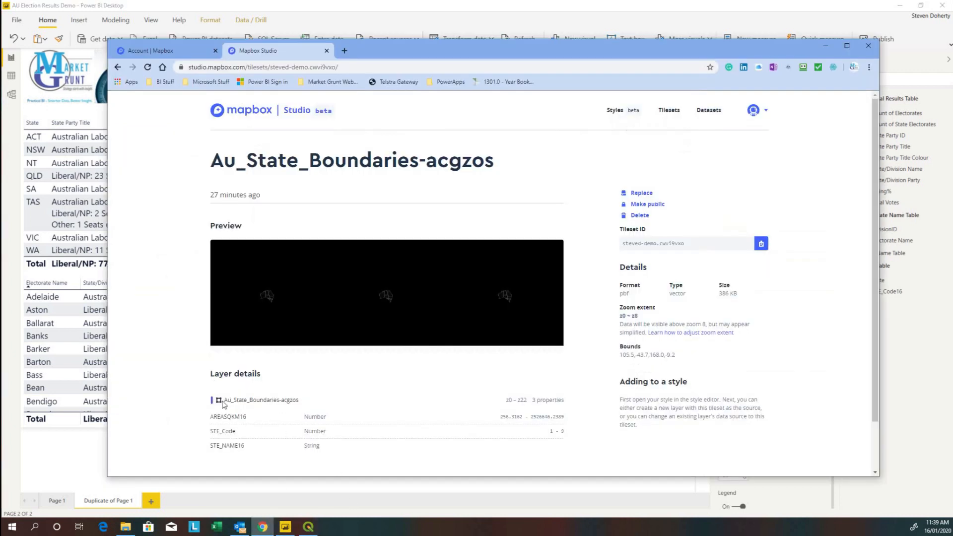
{"action": "left_click_drag", "start_coordinate": [223, 400], "coordinate": [302, 402]}
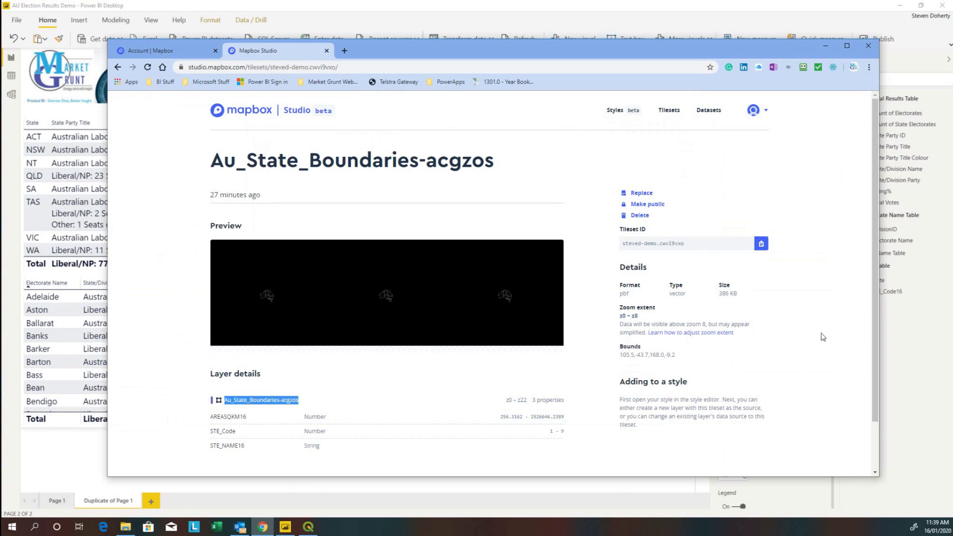
{"action": "key", "text": "alt+Tab"}
{"action": "left_click", "coordinate": [778, 330]}
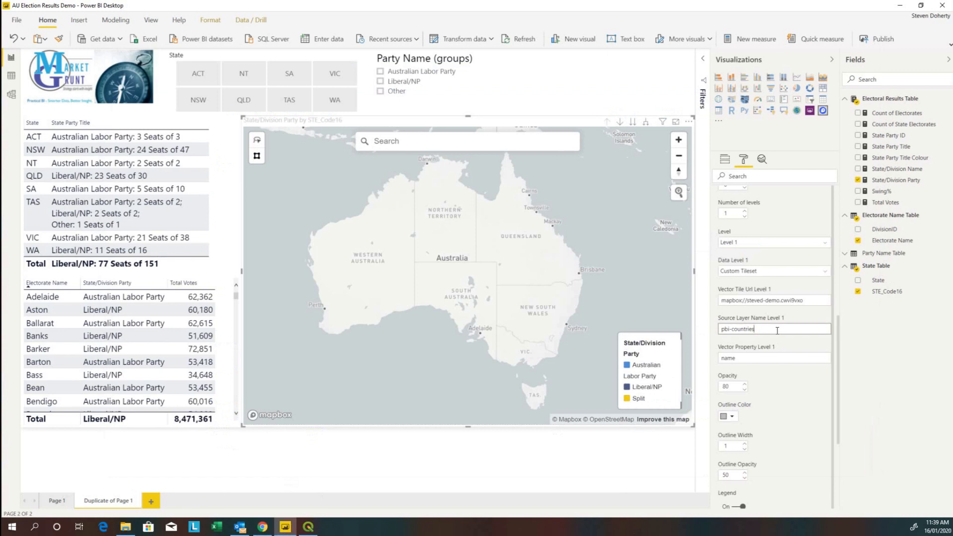
{"action": "key", "text": "ctrl+v"}
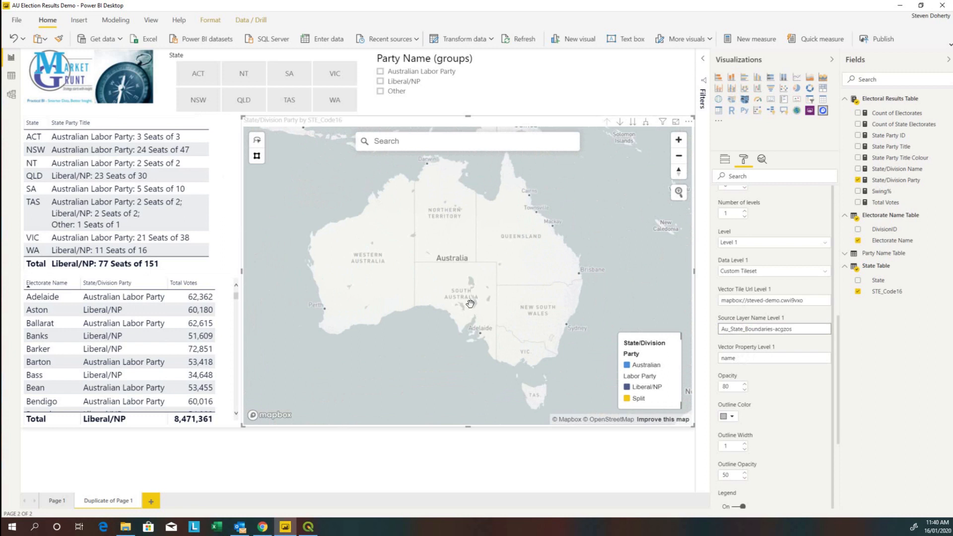
- Replace Vector Property Level 1 'name' with STE_Code copied from the tileset's layer details
{"action": "double_click", "coordinate": [748, 357]}
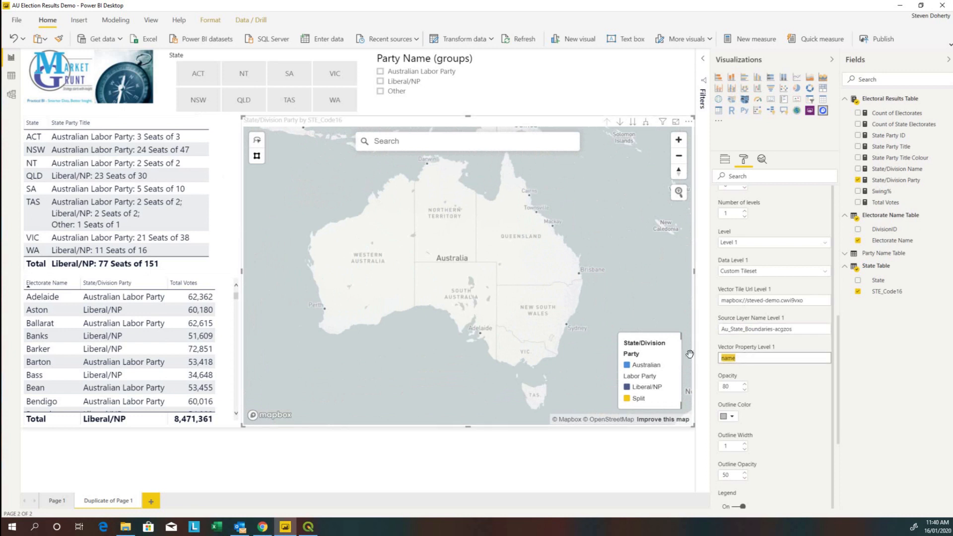
{"action": "left_click", "coordinate": [263, 528]}
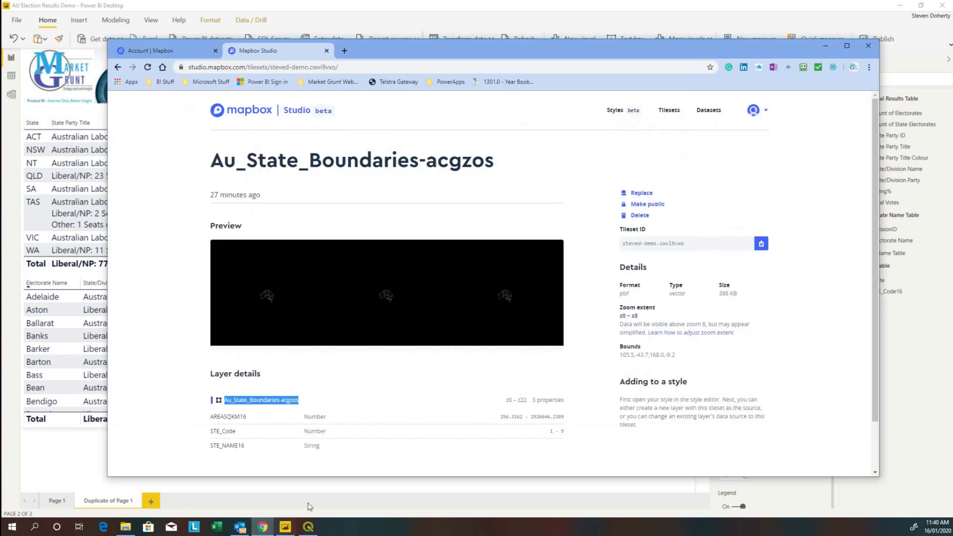
{"action": "scroll", "coordinate": [359, 389], "scroll_direction": "down", "scroll_amount": 2}
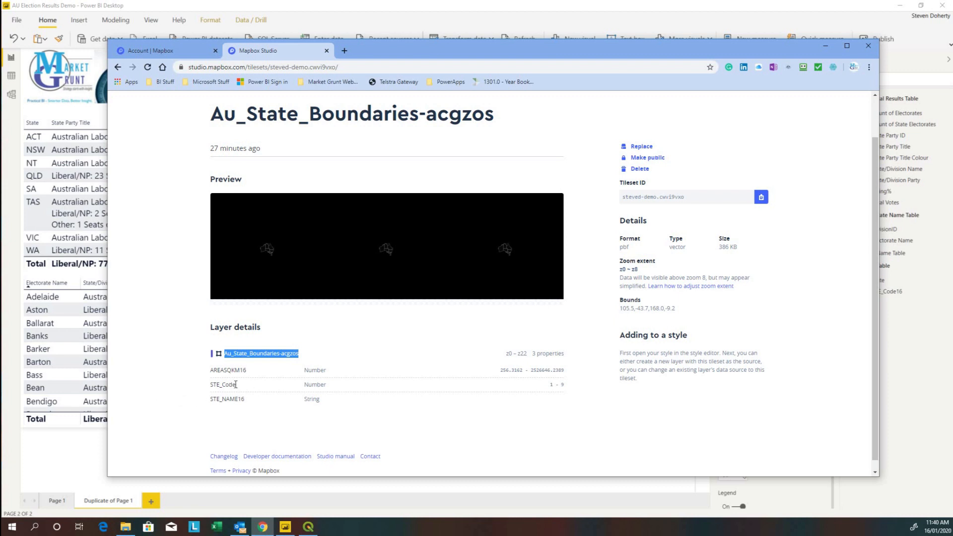
{"action": "left_click_drag", "start_coordinate": [237, 385], "coordinate": [207, 388]}
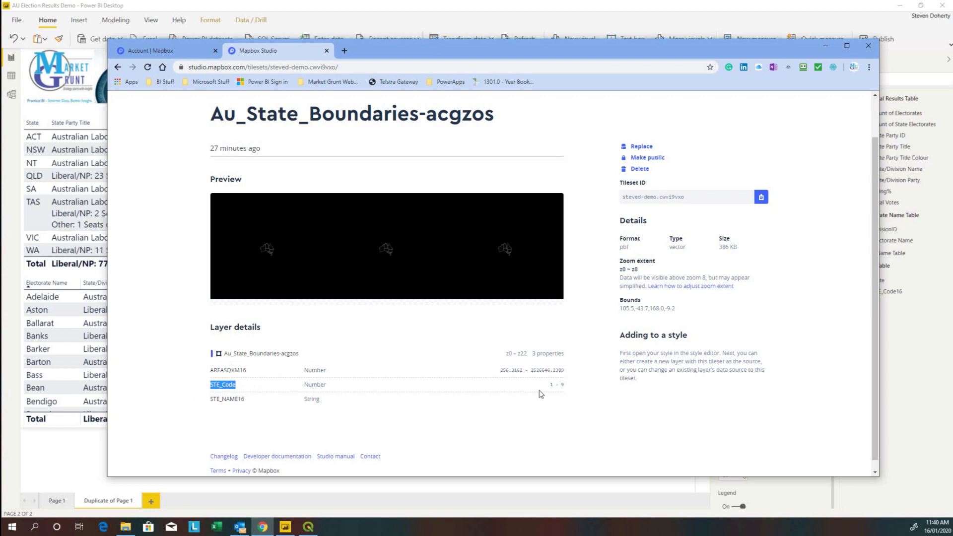
{"action": "key", "text": "alt+Tab"}
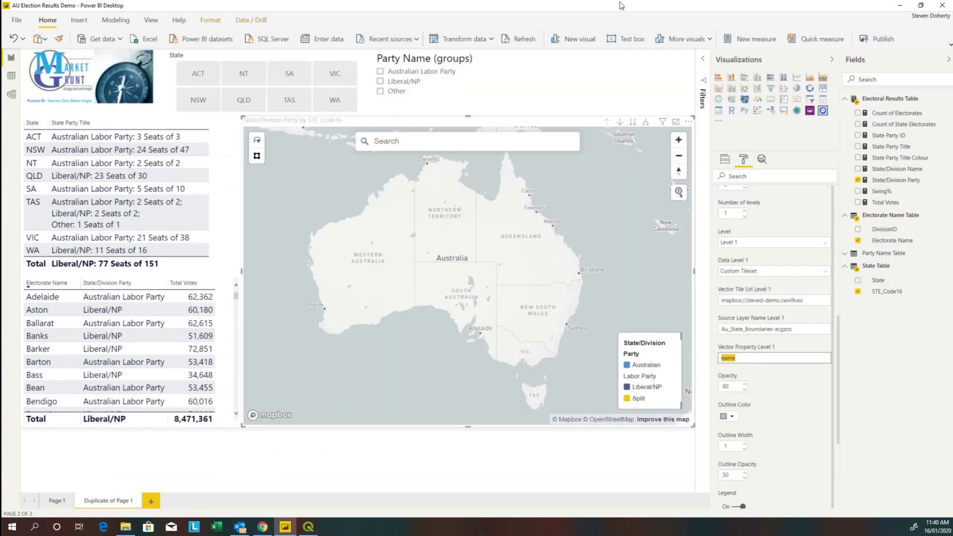
{"action": "key", "text": "ctrl+v"}
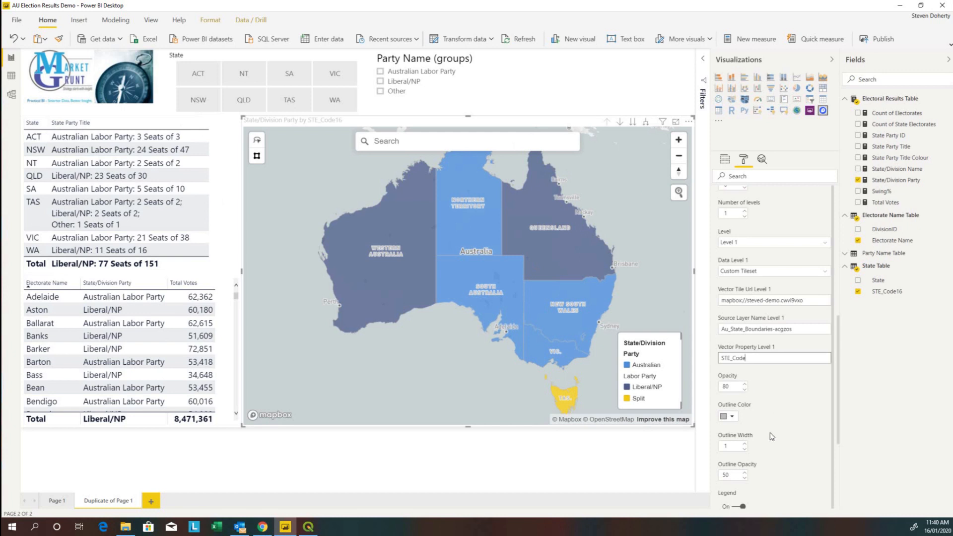
{"action": "scroll", "coordinate": [770, 433], "scroll_direction": "down", "scroll_amount": 3}
{"action": "scroll", "coordinate": [771, 433], "scroll_direction": "down", "scroll_amount": 2}
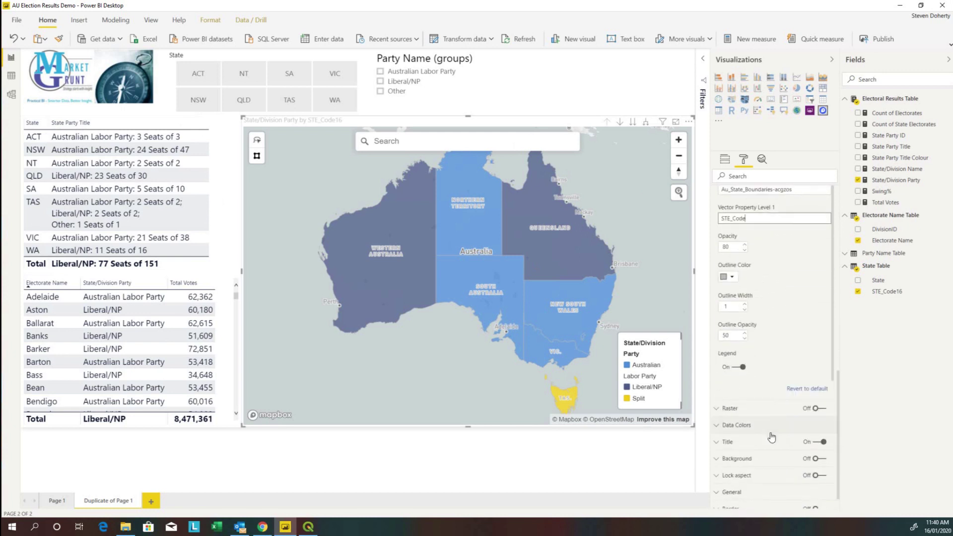
- In Data Colors set Australian Labor Party to red and Liberal/NP to blue, leaving Split yellow
{"action": "left_click", "coordinate": [719, 429]}
{"action": "left_click", "coordinate": [732, 300]}
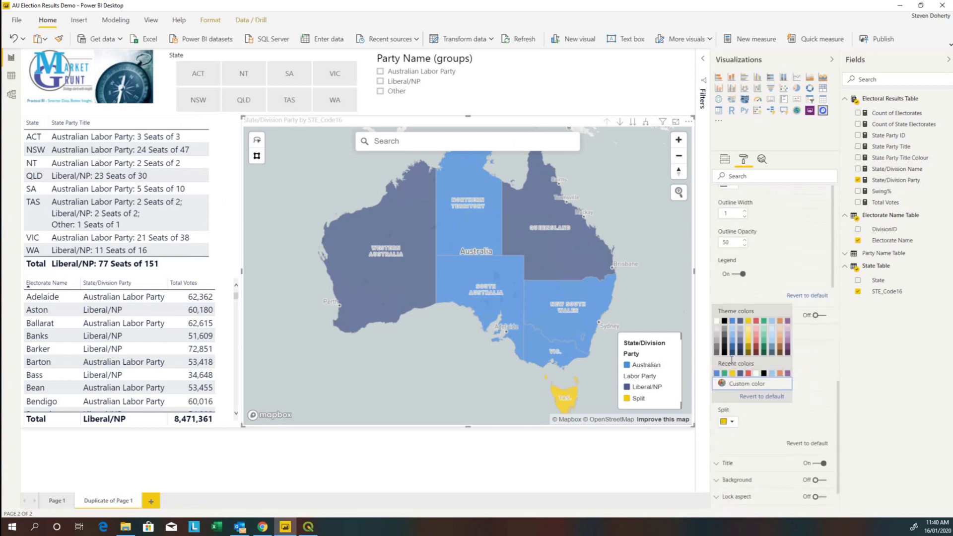
{"action": "left_click", "coordinate": [754, 323]}
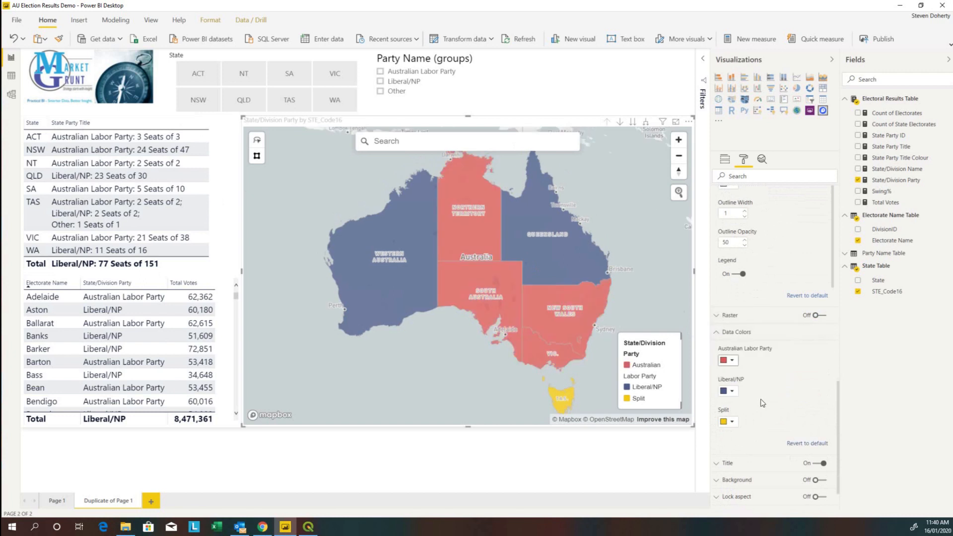
{"action": "left_click", "coordinate": [733, 393]}
{"action": "left_click", "coordinate": [736, 309]}
{"action": "left_click", "coordinate": [733, 422]}
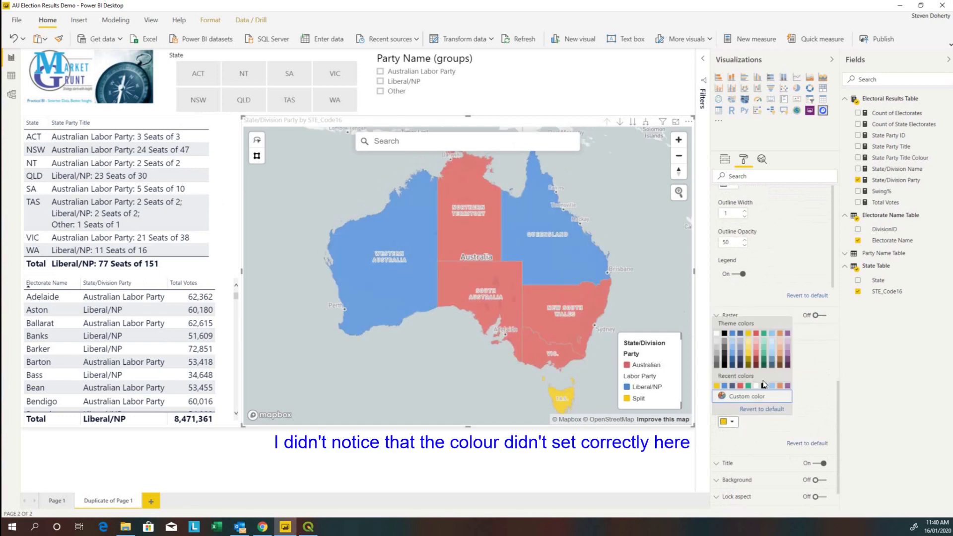
{"action": "left_click", "coordinate": [749, 386]}
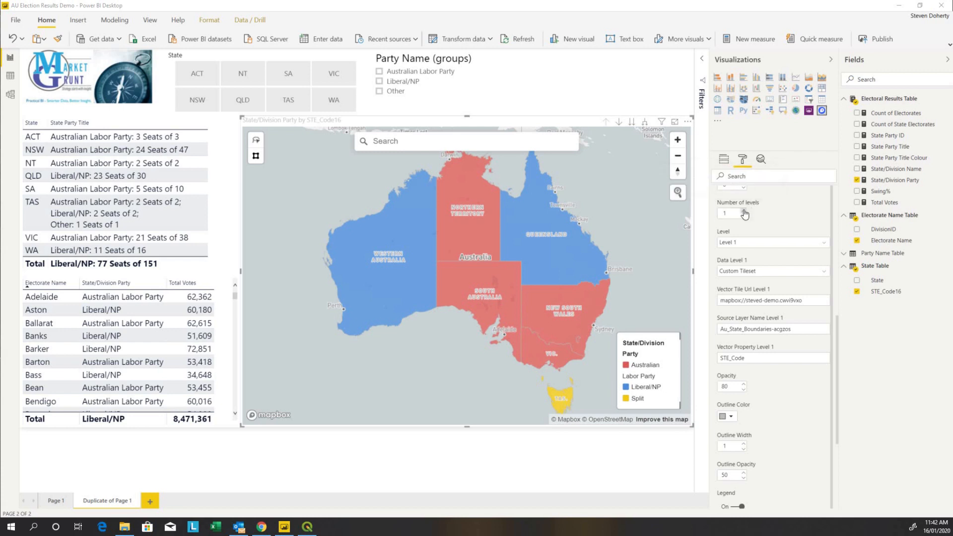
- Set Number of levels to 2 and make Level 2's data source a Custom Tileset
{"action": "left_click", "coordinate": [745, 211]}
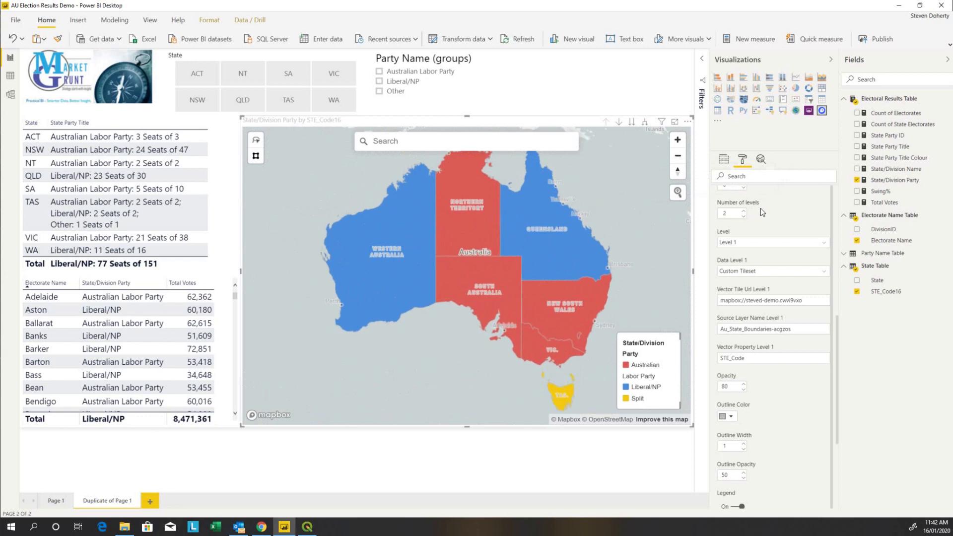
{"action": "left_click", "coordinate": [780, 244]}
{"action": "left_click", "coordinate": [745, 263]}
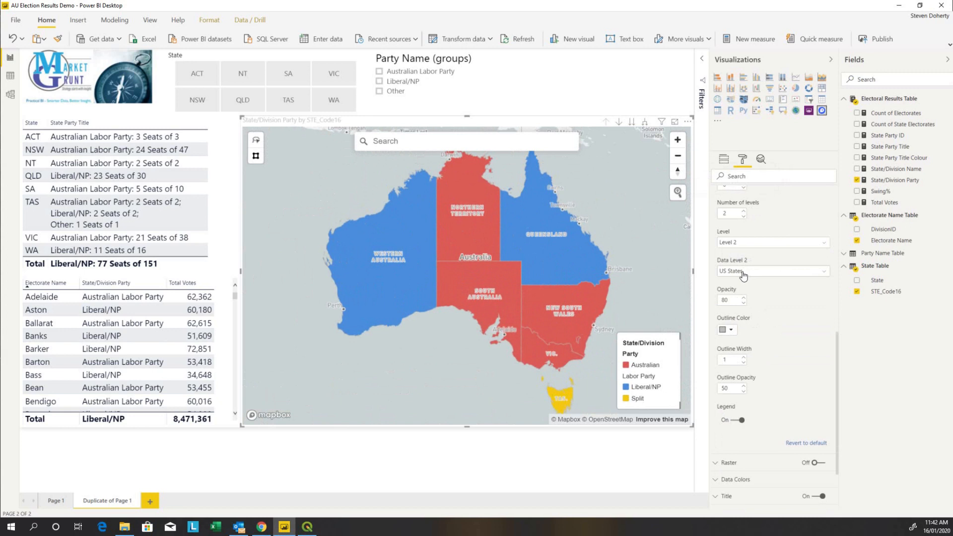
{"action": "left_click", "coordinate": [743, 272]}
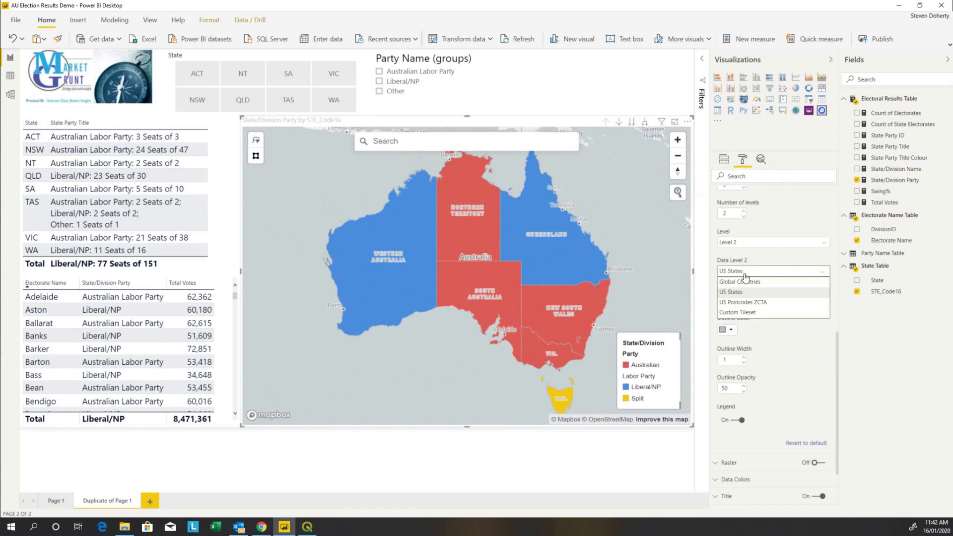
{"action": "left_click", "coordinate": [737, 313]}
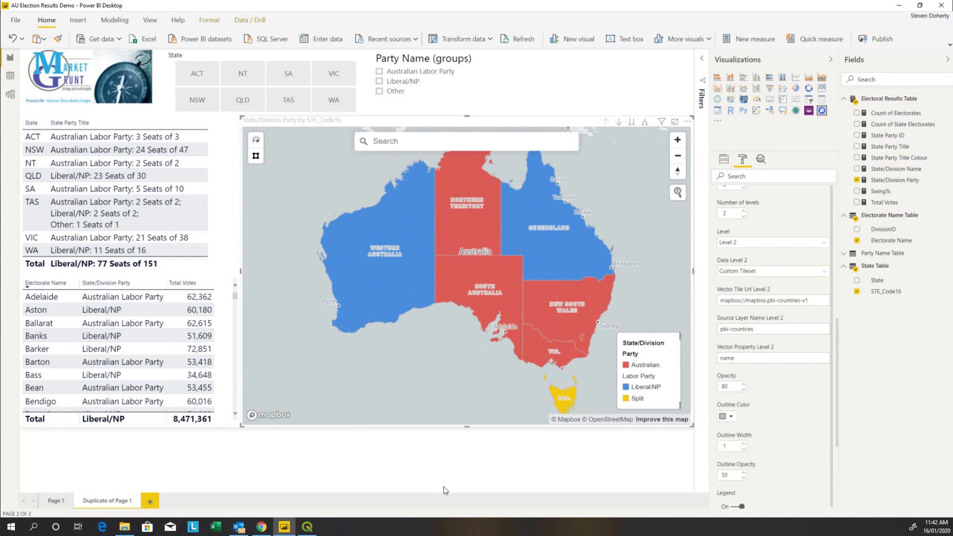
- Copy the Tileset ID of Simplified_2019_AEC_CED_Shape-298rrd from Mapbox Studio's Tilesets page
{"action": "left_click", "coordinate": [262, 527]}
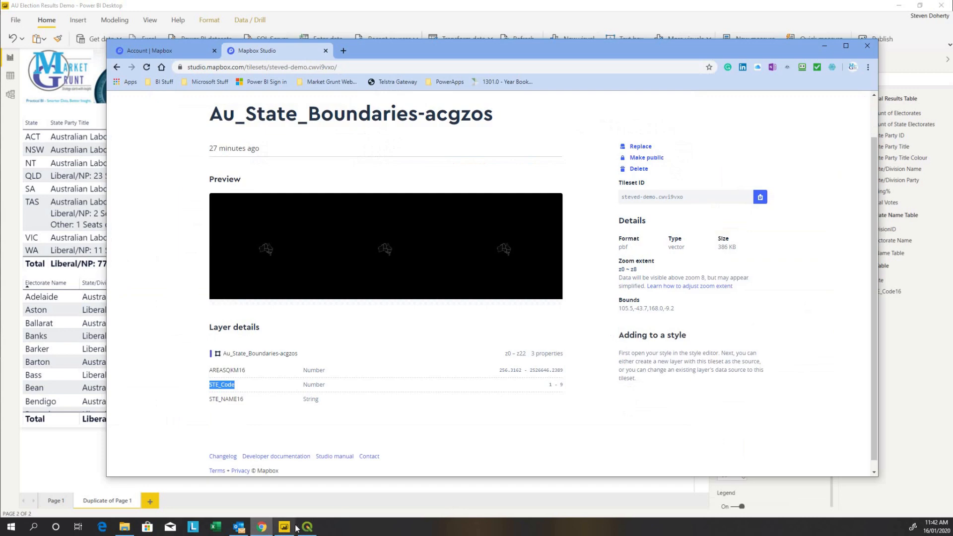
{"action": "scroll", "coordinate": [667, 231], "scroll_direction": "up", "scroll_amount": 2}
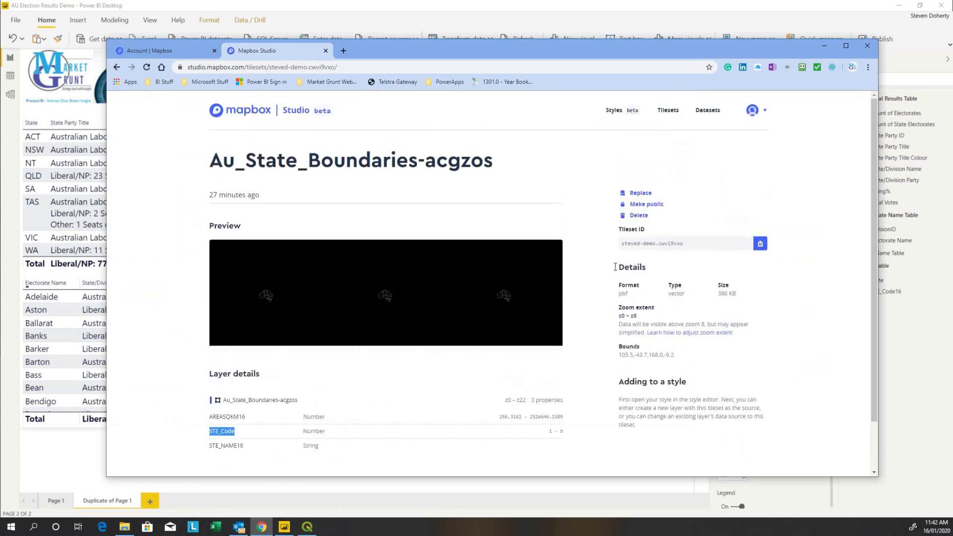
{"action": "left_click", "coordinate": [668, 110]}
{"action": "scroll", "coordinate": [396, 339], "scroll_direction": "down", "scroll_amount": 5}
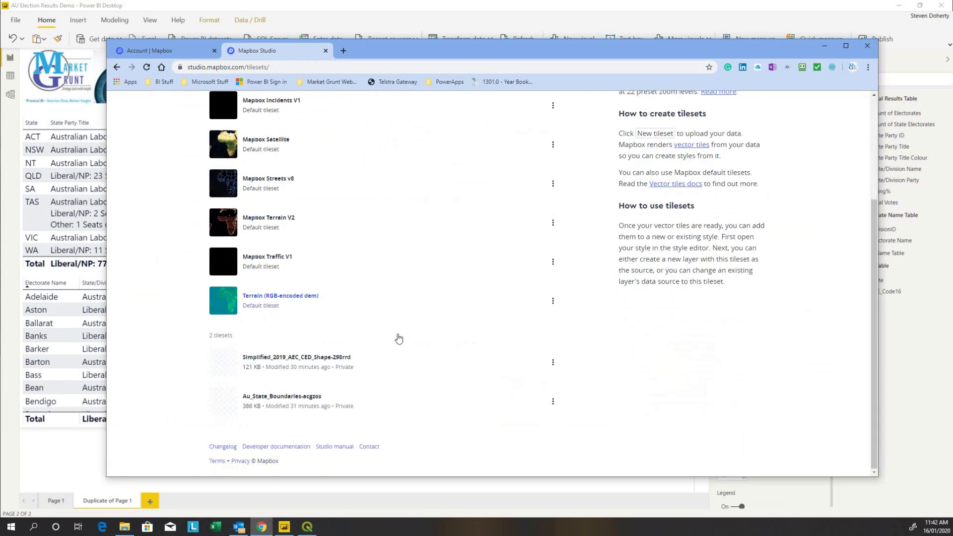
{"action": "left_click", "coordinate": [311, 358]}
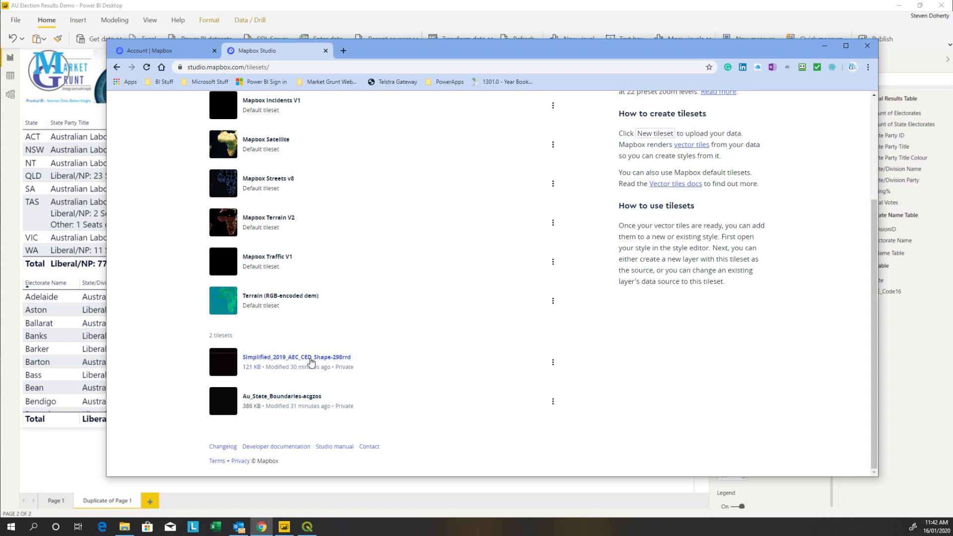
{"action": "scroll", "coordinate": [395, 381], "scroll_direction": "down", "scroll_amount": 1}
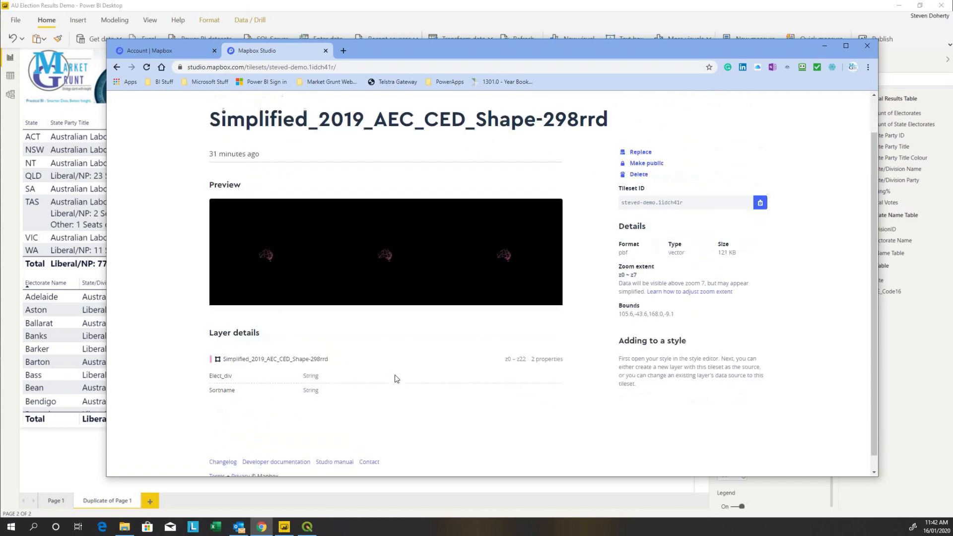
{"action": "left_click", "coordinate": [762, 199]}
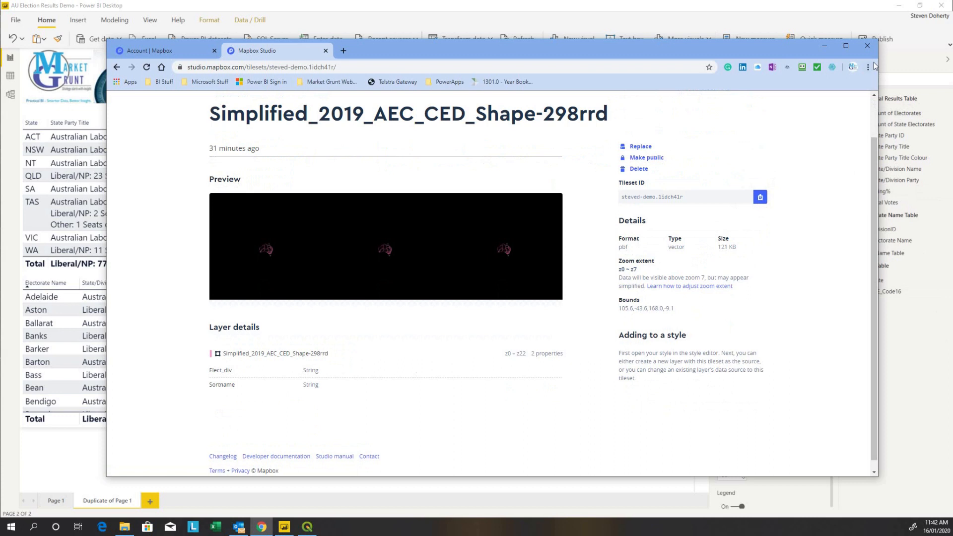
- Paste the copied ID into Vector Tile Url Level 2 and select the pbi-countries source layer name
{"action": "left_click", "coordinate": [914, 308]}
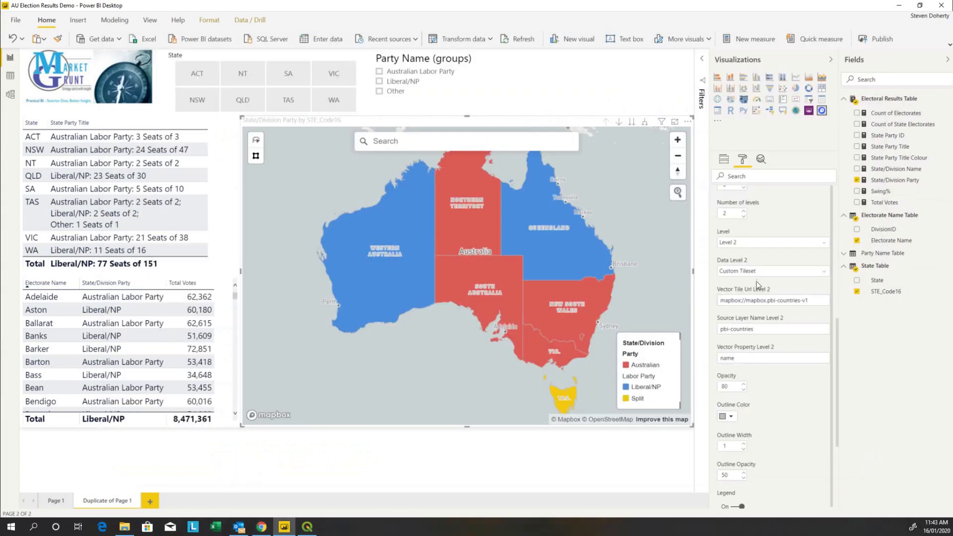
{"action": "left_click_drag", "start_coordinate": [815, 301], "coordinate": [745, 302]}
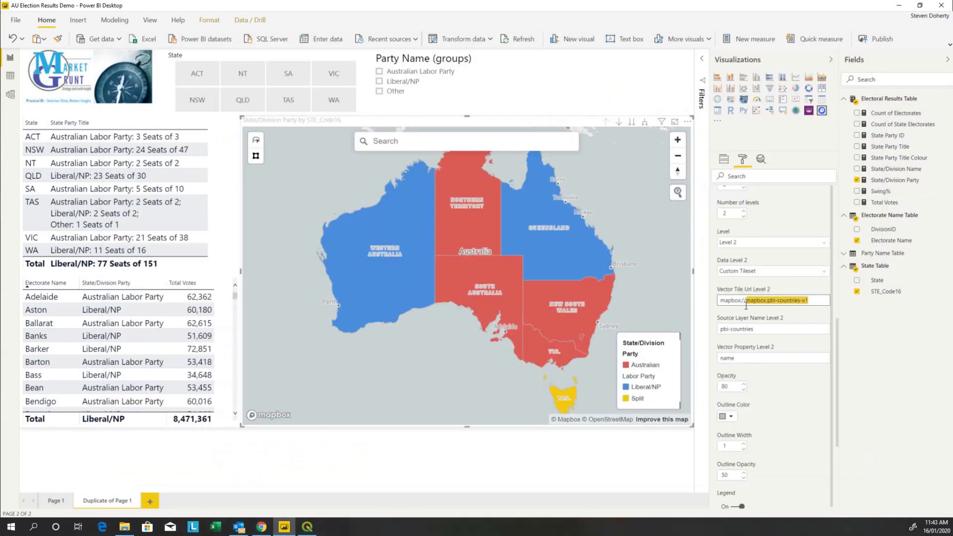
{"action": "key", "text": "ctrl+v"}
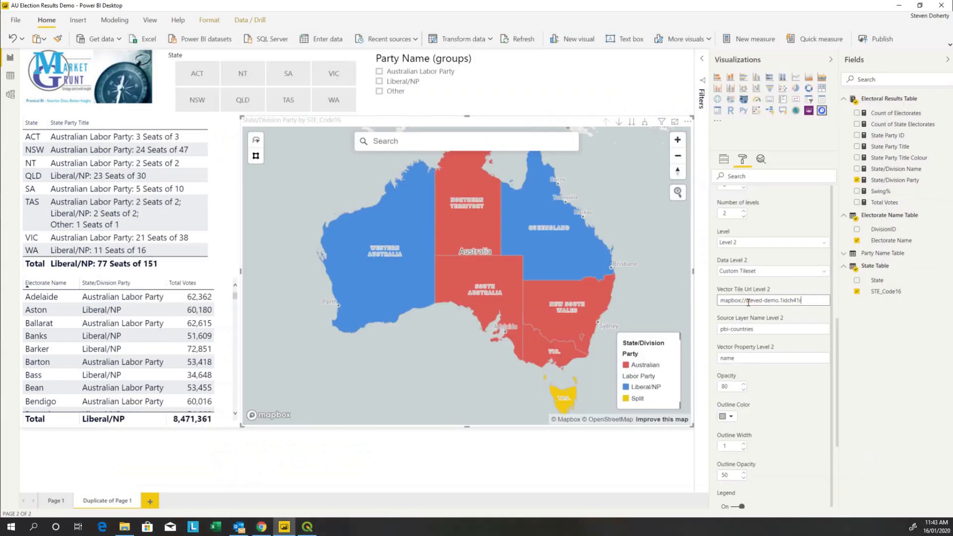
{"action": "left_click", "coordinate": [770, 328]}
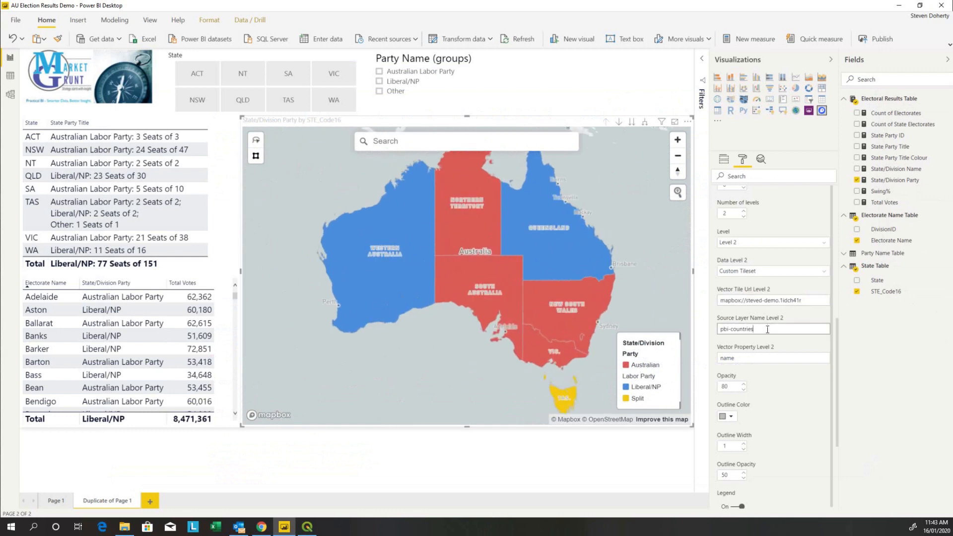
{"action": "double_click", "coordinate": [763, 330]}
{"action": "left_click", "coordinate": [262, 528]}
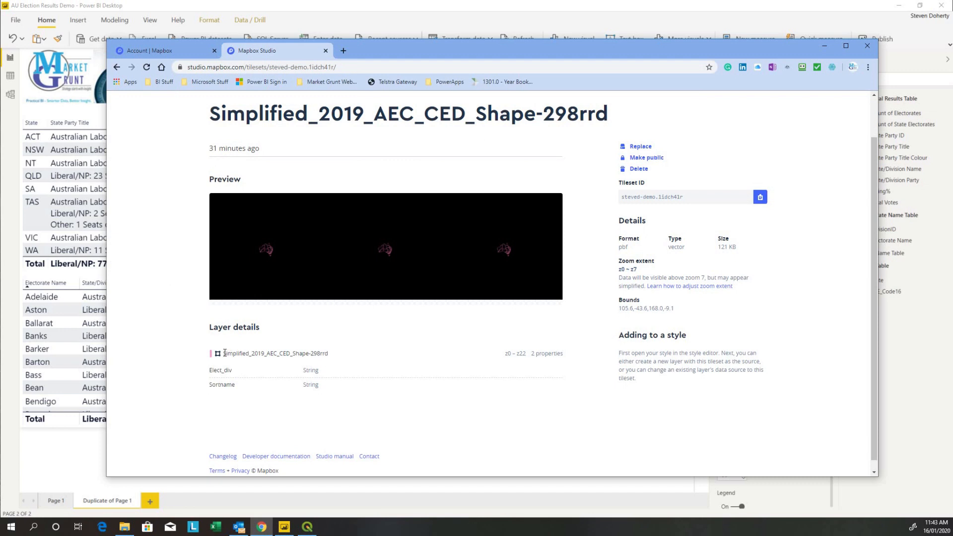
- Paste the layer name mistakenly into Vector Property Level 2 and clear it again
{"action": "left_click_drag", "start_coordinate": [223, 354], "coordinate": [324, 355]}
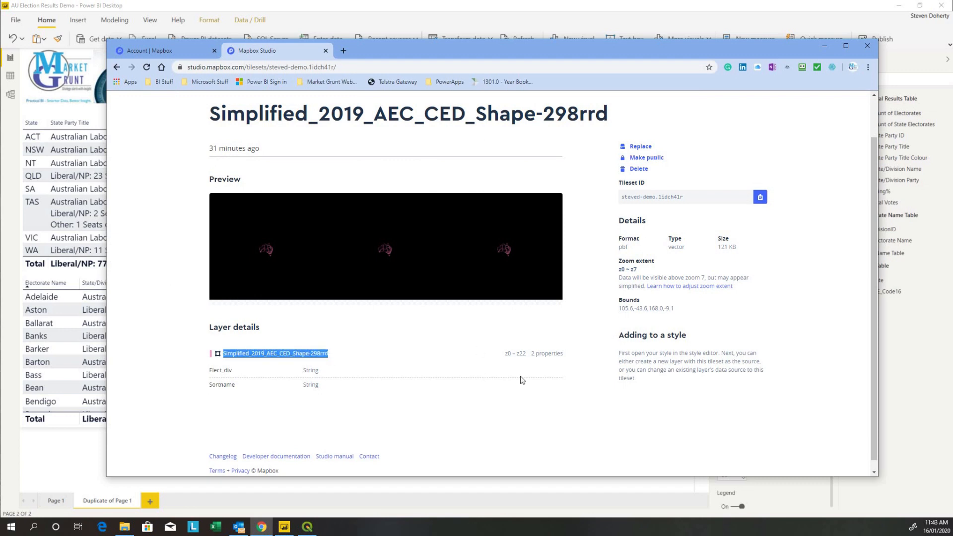
{"action": "left_click", "coordinate": [540, 12]}
{"action": "left_click_drag", "start_coordinate": [743, 357], "coordinate": [715, 359]}
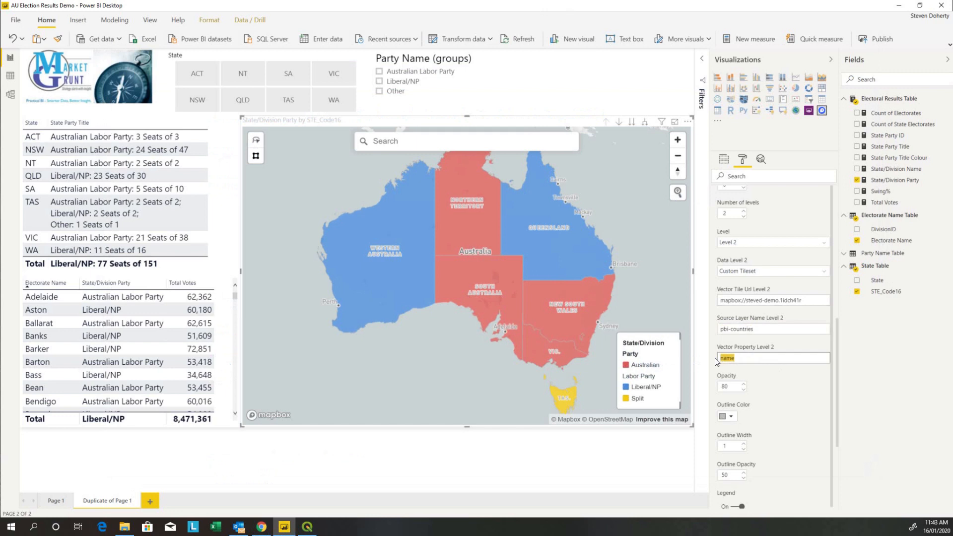
{"action": "key", "text": "ctrl+v"}
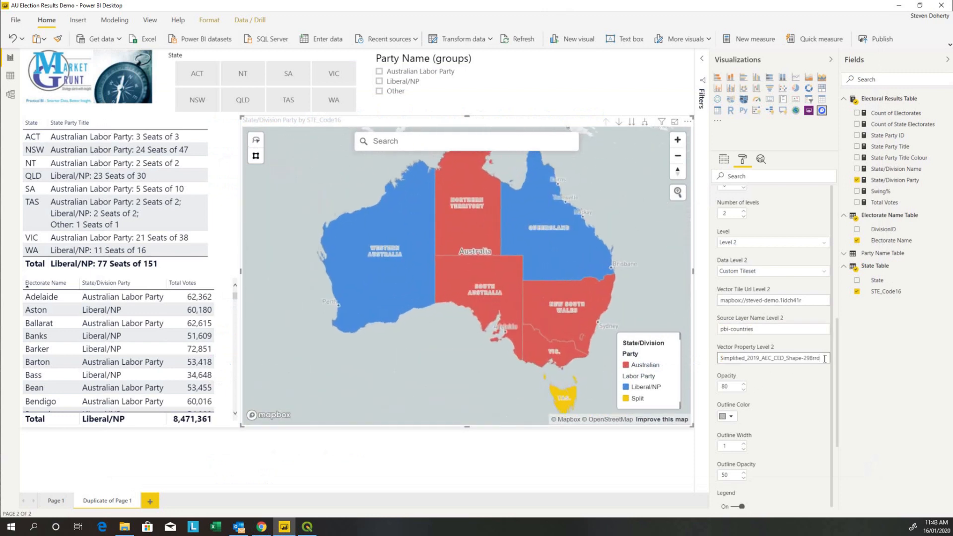
{"action": "left_click_drag", "start_coordinate": [825, 359], "coordinate": [707, 358]}
{"action": "key", "text": "Delete"}
- Set Source Layer Name Level 2 to Simplified_2019_AEC_CED_Shape-298rrd and copy Sortname from Mapbox Studio
{"action": "double_click", "coordinate": [736, 329]}
{"action": "key", "text": "ctrl+v"}
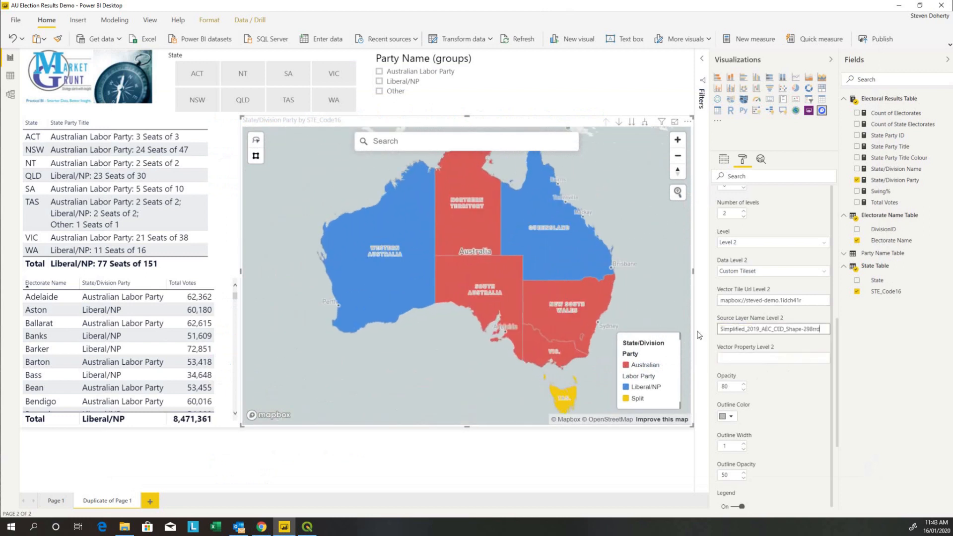
{"action": "left_click", "coordinate": [736, 358]}
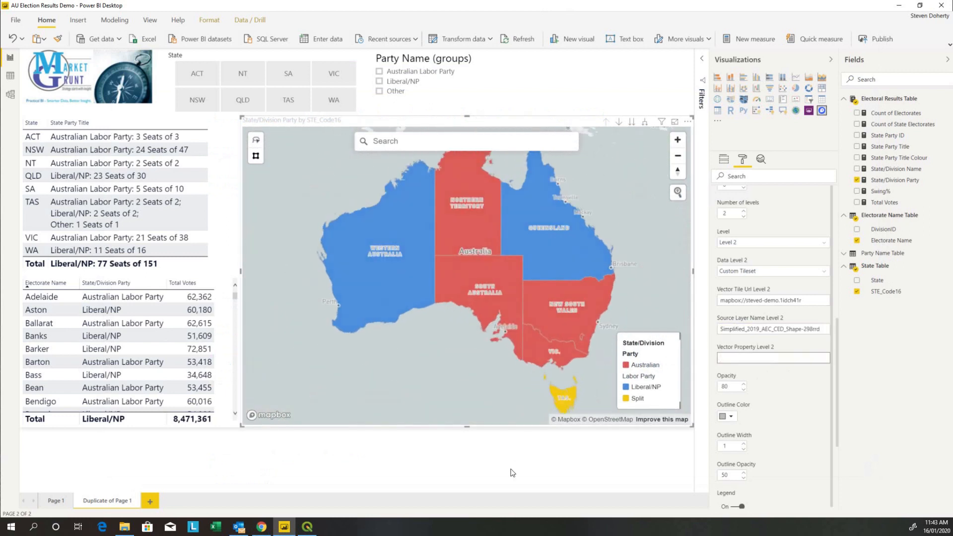
{"action": "left_click", "coordinate": [261, 528]}
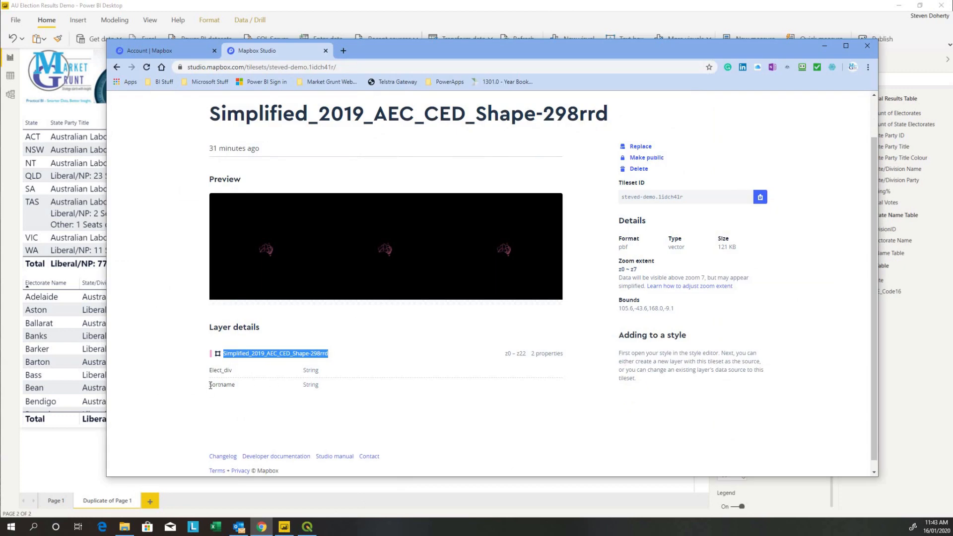
{"action": "left_click_drag", "start_coordinate": [210, 384], "coordinate": [232, 385]}
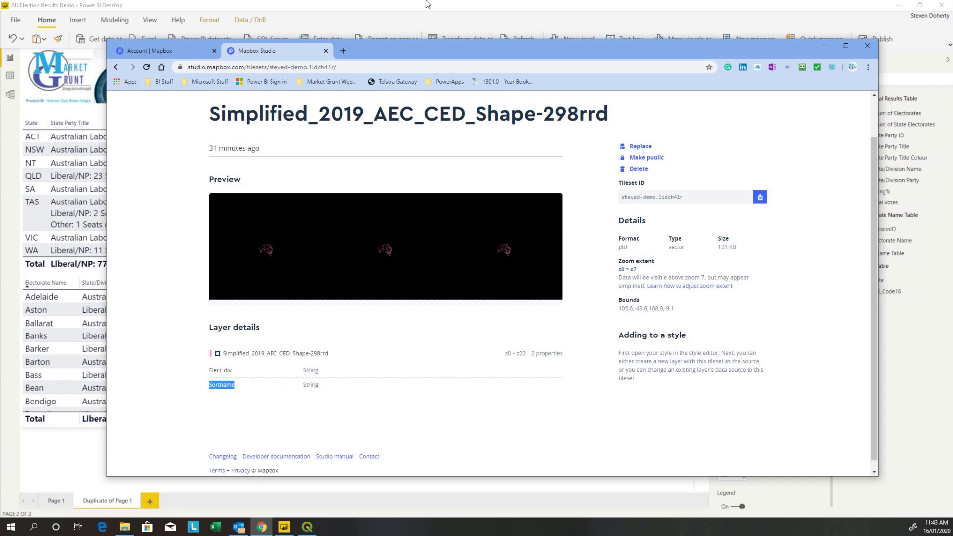
{"action": "key", "text": "alt+Tab"}
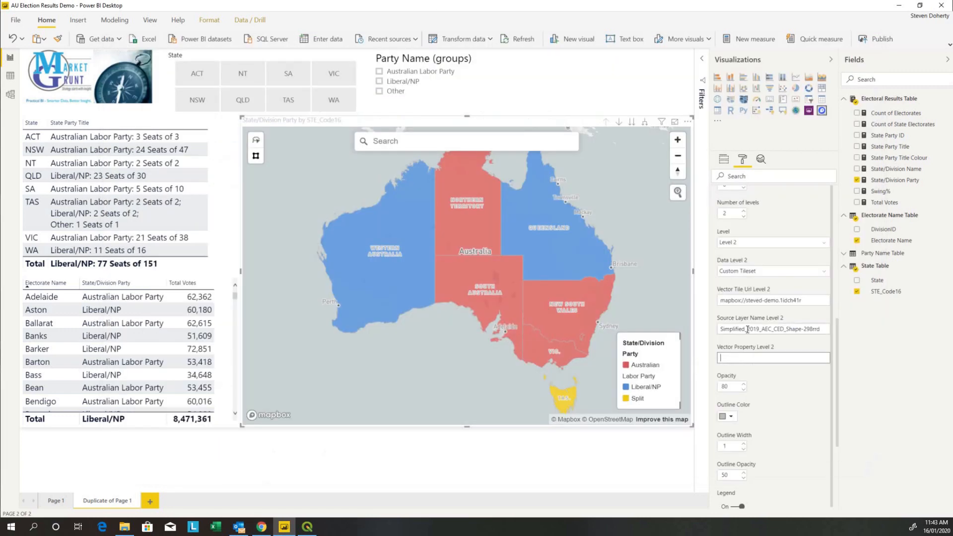
- Set the level 2 vector property to Sortname
{"action": "key", "text": "ctrl+v"}
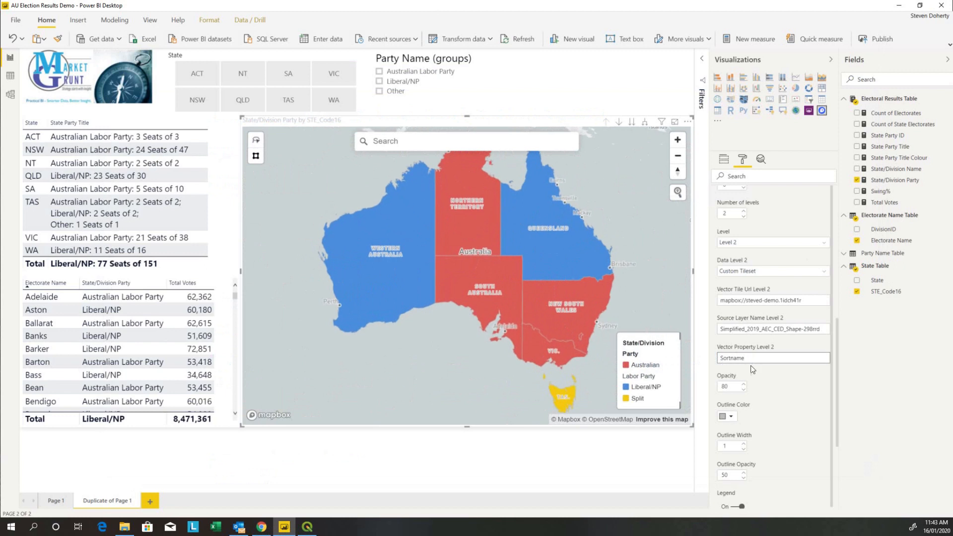
{"action": "scroll", "coordinate": [771, 417], "scroll_direction": "down", "scroll_amount": 1}
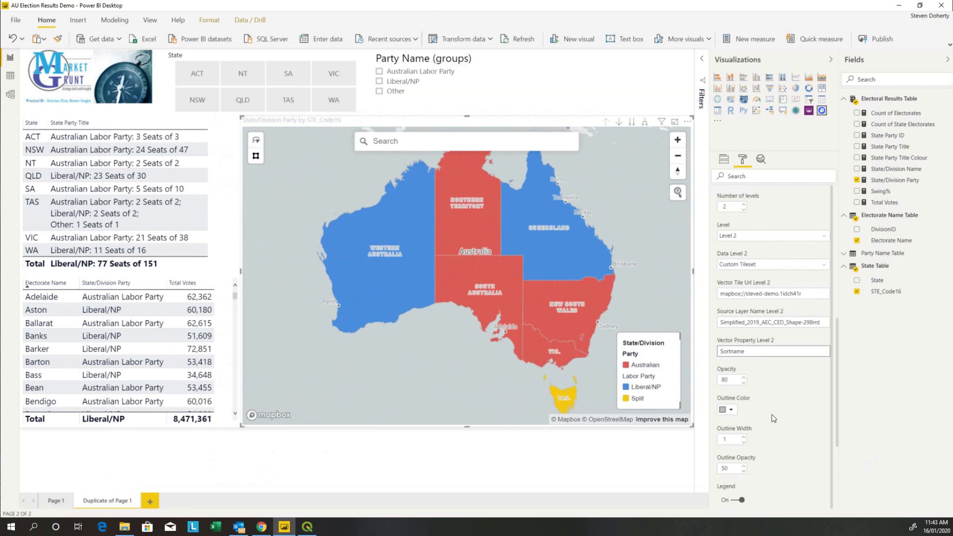
{"action": "scroll", "coordinate": [773, 418], "scroll_direction": "up", "scroll_amount": 1}
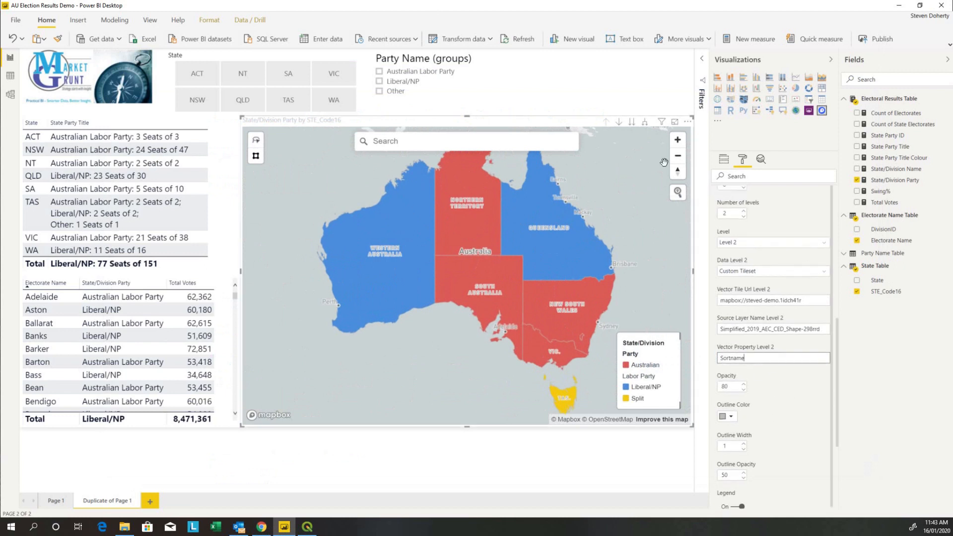
- Drill down to electorates and back up, filter the State slicer to NSW, then drill into NSW electorates
{"action": "left_click", "coordinate": [645, 122]}
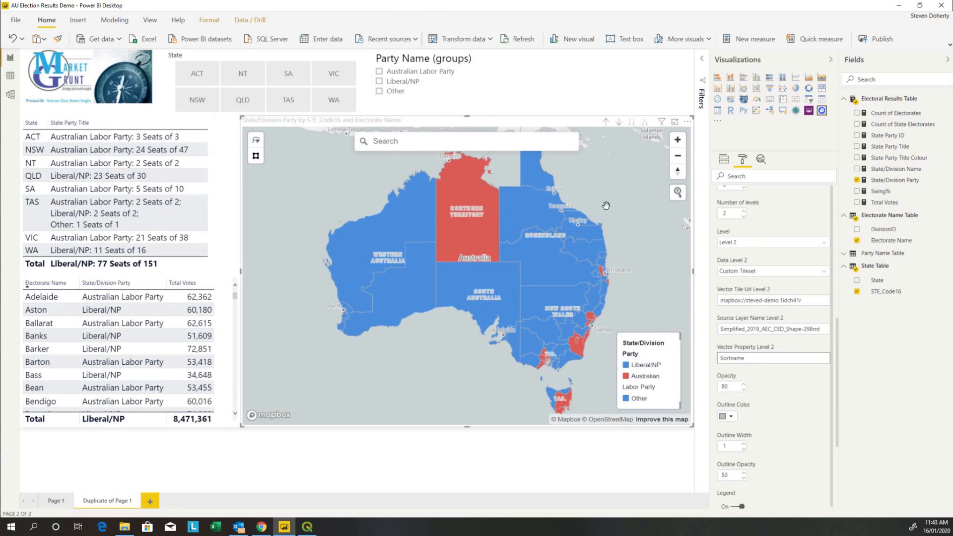
{"action": "left_click", "coordinate": [607, 124]}
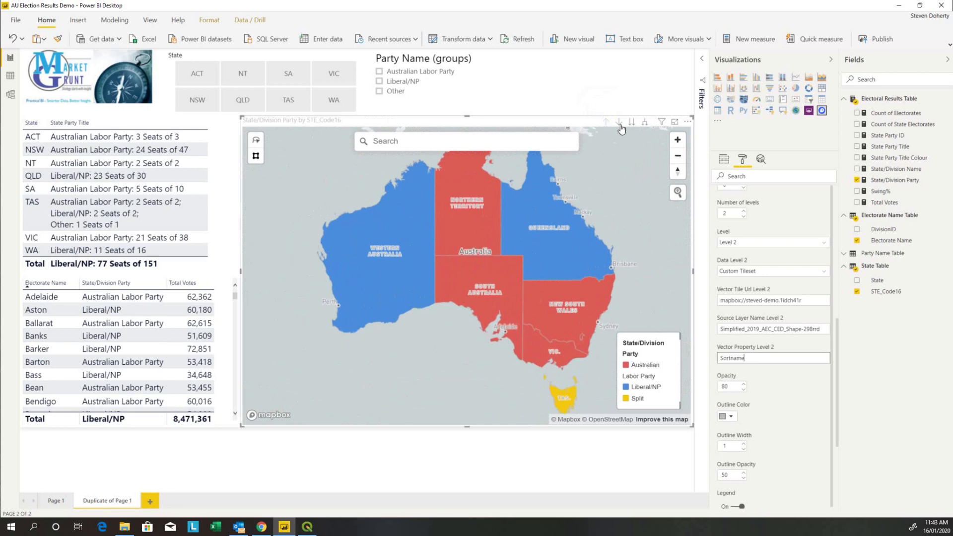
{"action": "mouse_move", "coordinate": [288, 100]}
{"action": "left_click", "coordinate": [206, 103]}
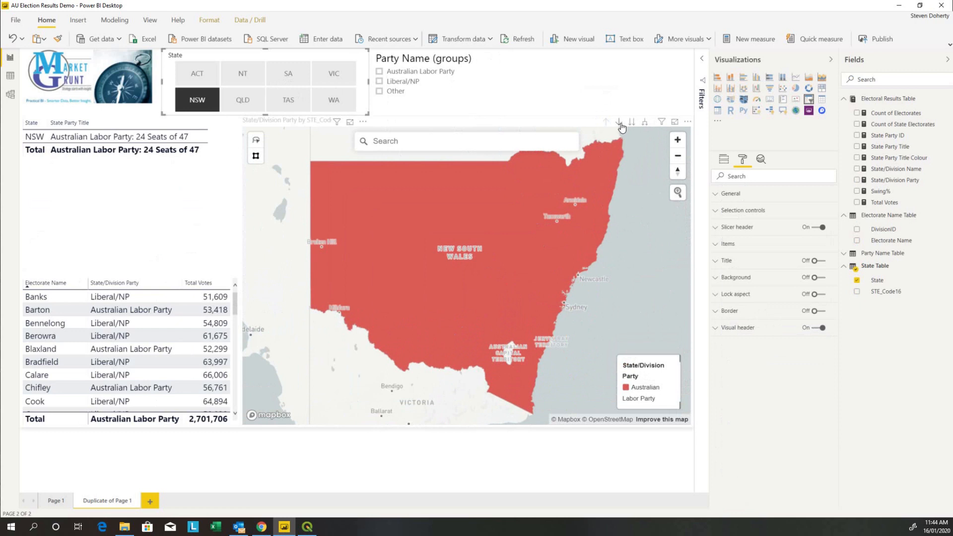
{"action": "left_click", "coordinate": [620, 123]}
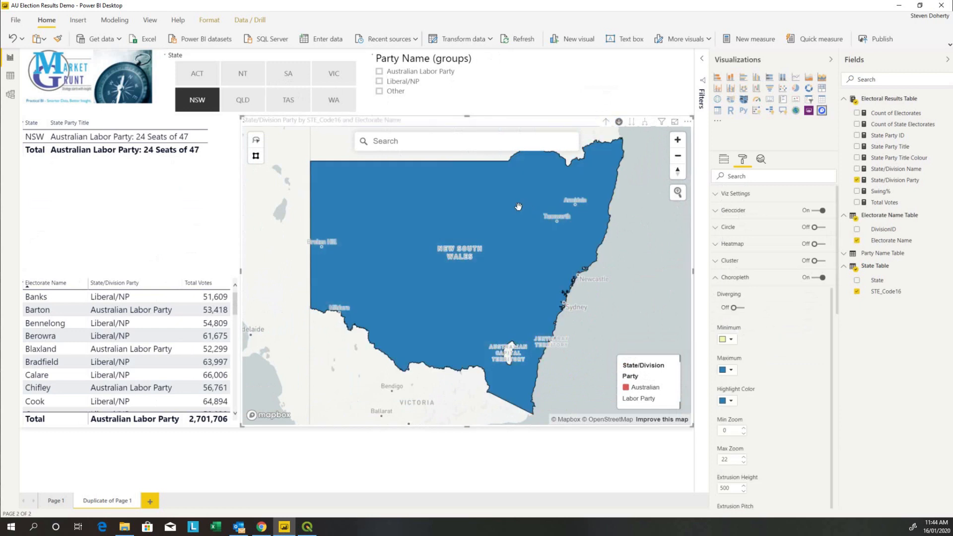